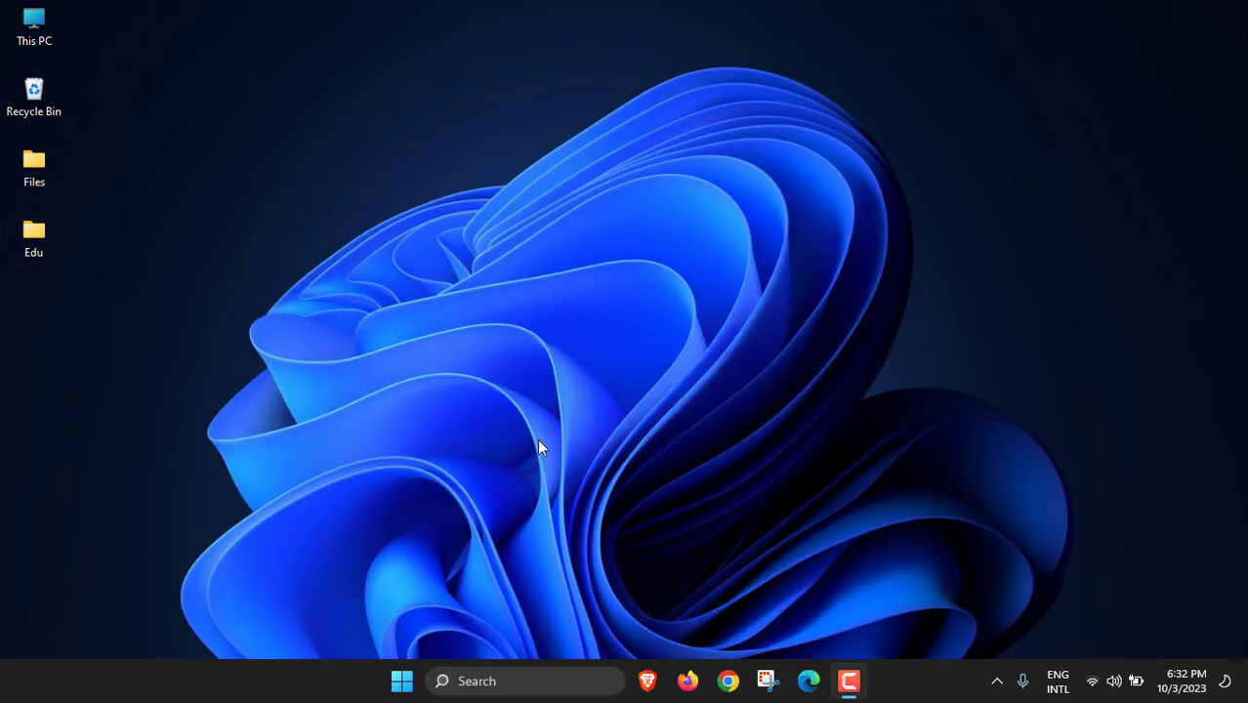
# - Search 'troubleshoot' and open the Troubleshoot settings page
pyautogui.click(490, 680)
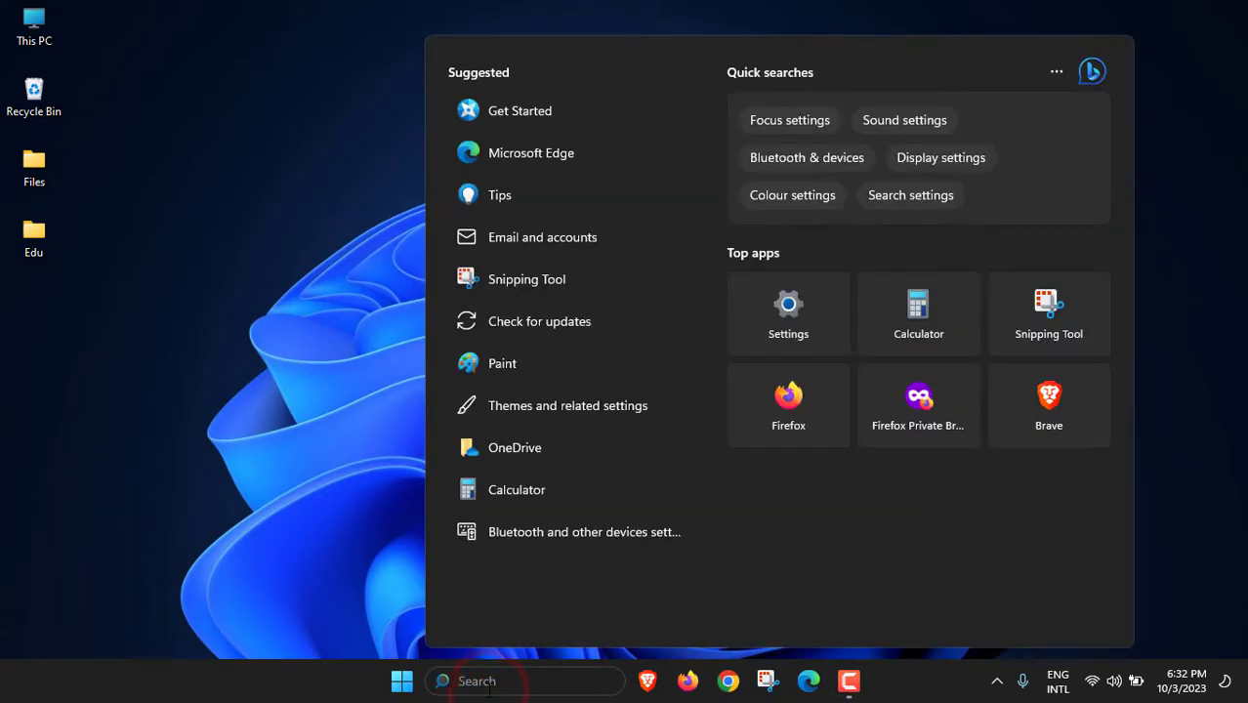
pyautogui.write('troubleshoot')
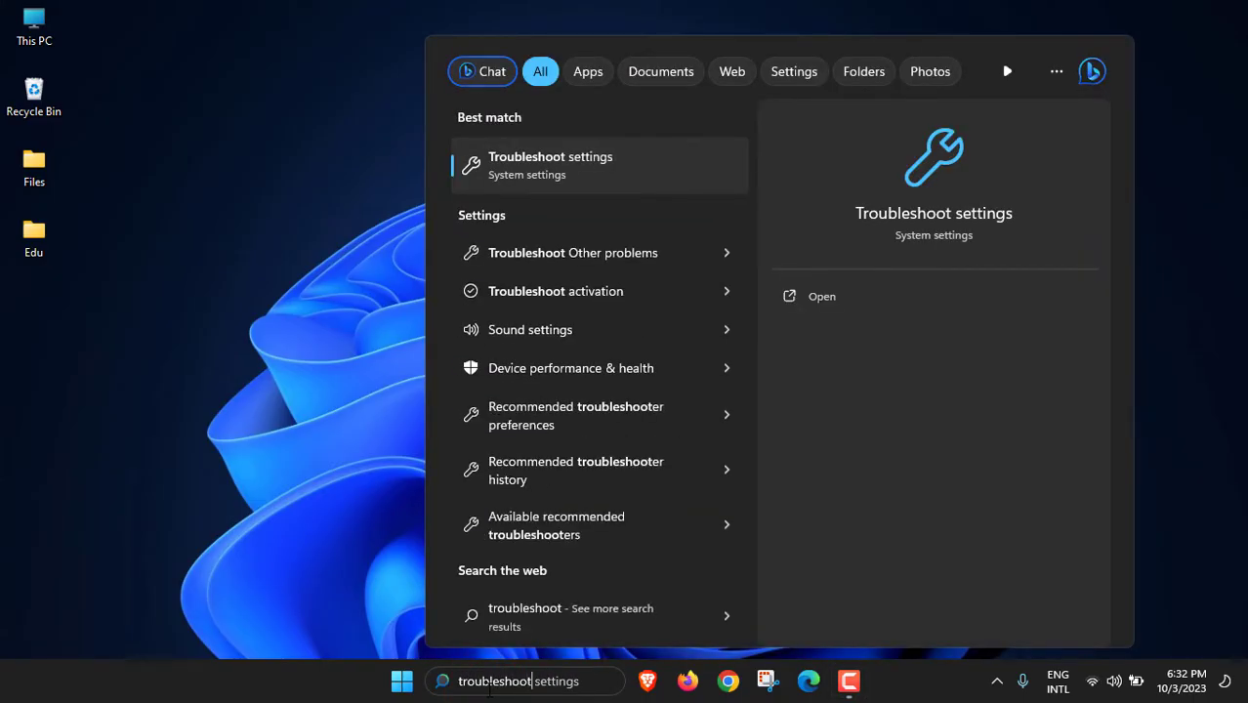
pyautogui.click(532, 160)
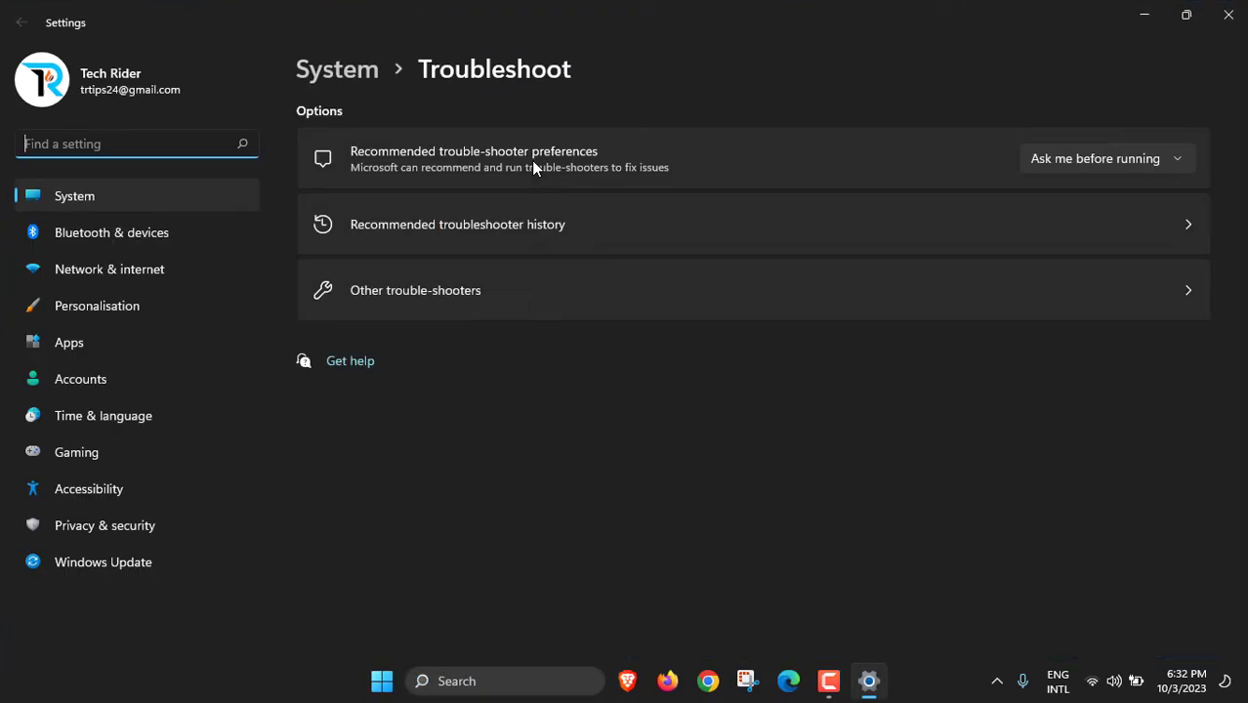
# - Run the Power troubleshooter under Other troubleshooters, then close it and Settings
pyautogui.click(407, 293)
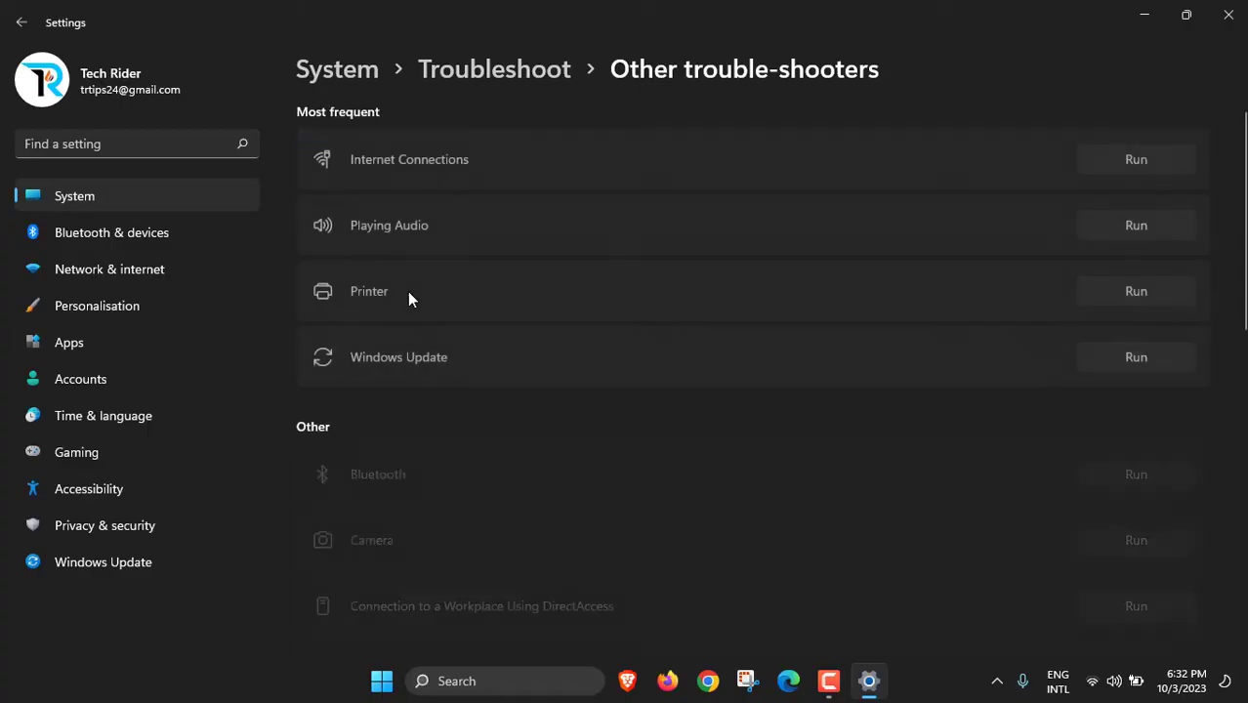
pyautogui.scroll(-2, 408, 291)
pyautogui.scroll(-3, 407, 291)
pyautogui.scroll(-2, 407, 291)
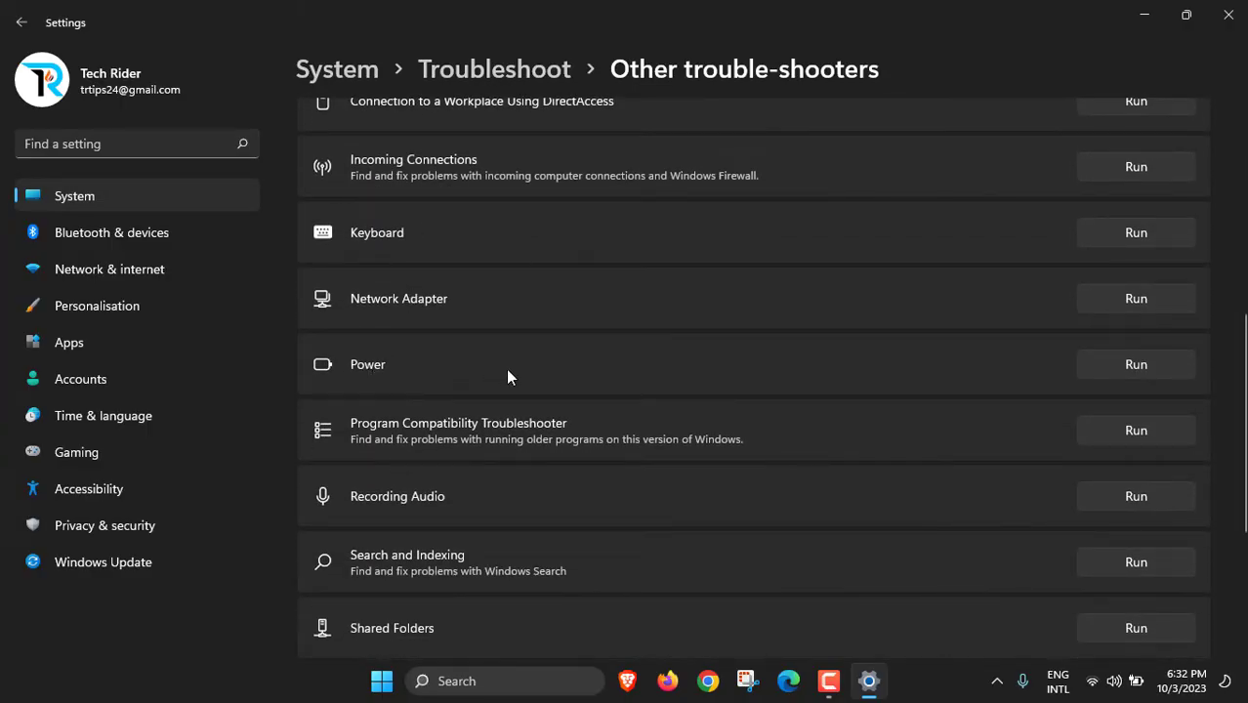
pyautogui.click(1130, 373)
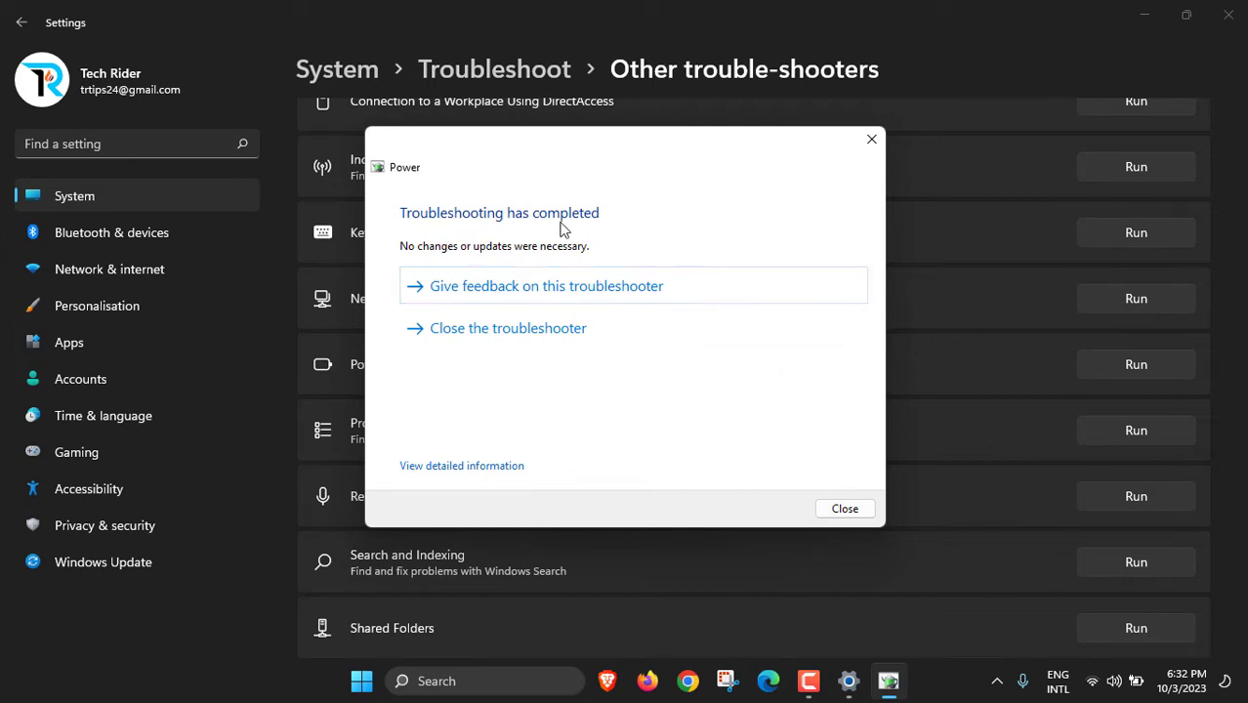
pyautogui.click(871, 140)
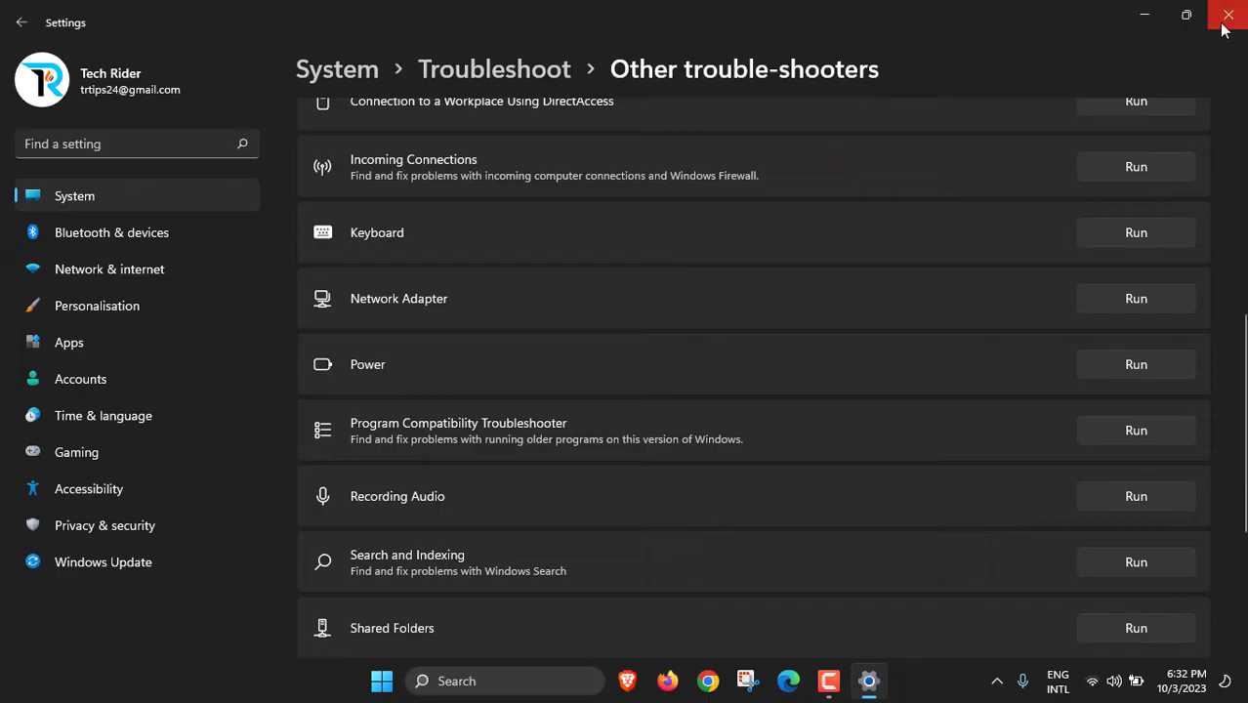
pyautogui.click(1229, 19)
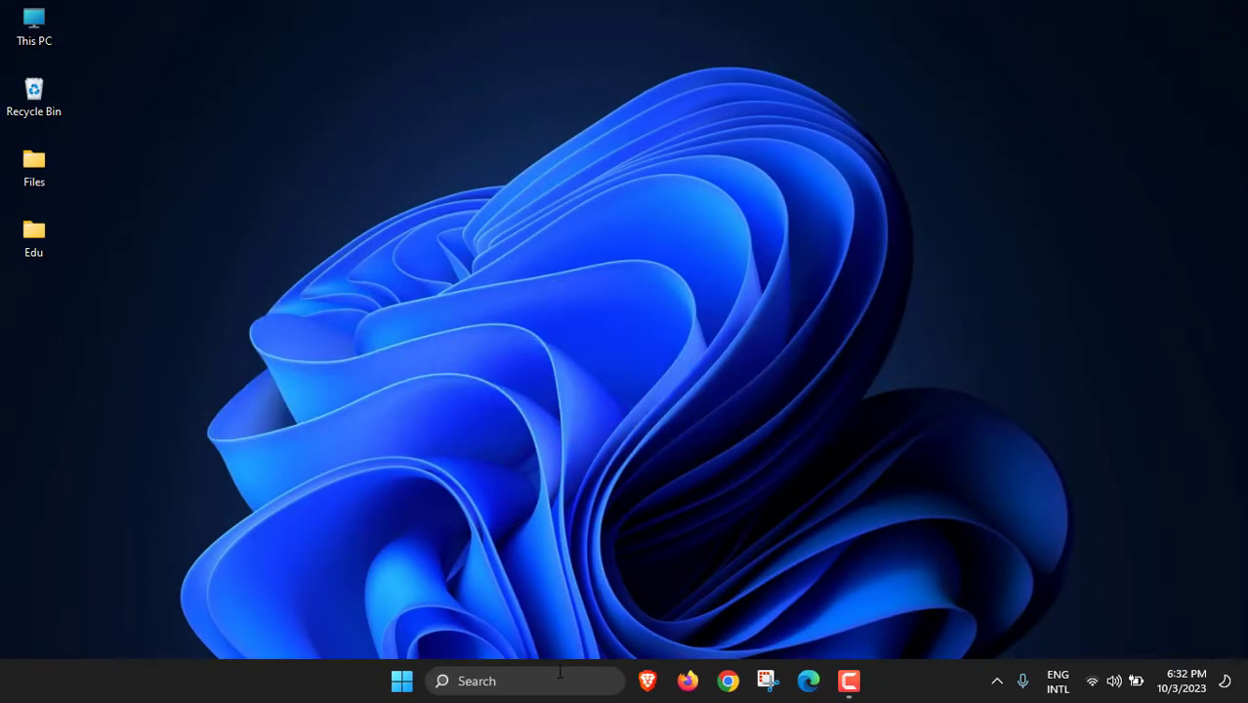
# - Search for and launch Device Manager
pyautogui.click(558, 674)
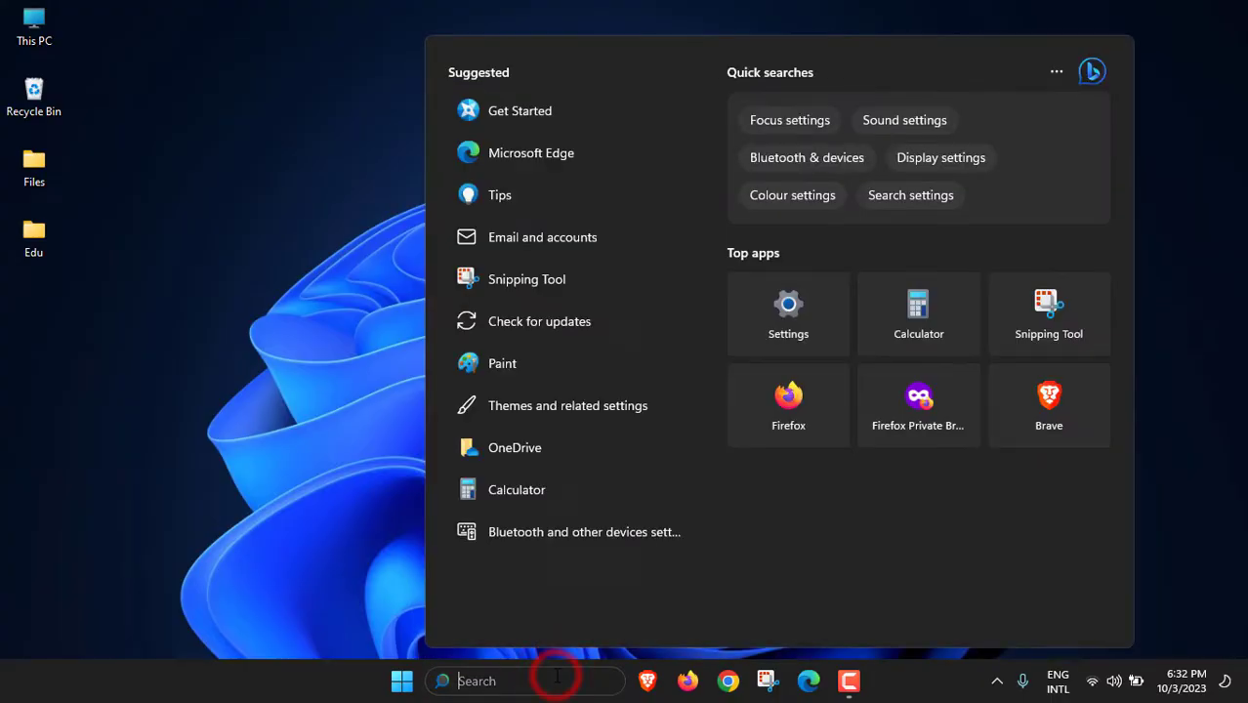
pyautogui.write('device manager')
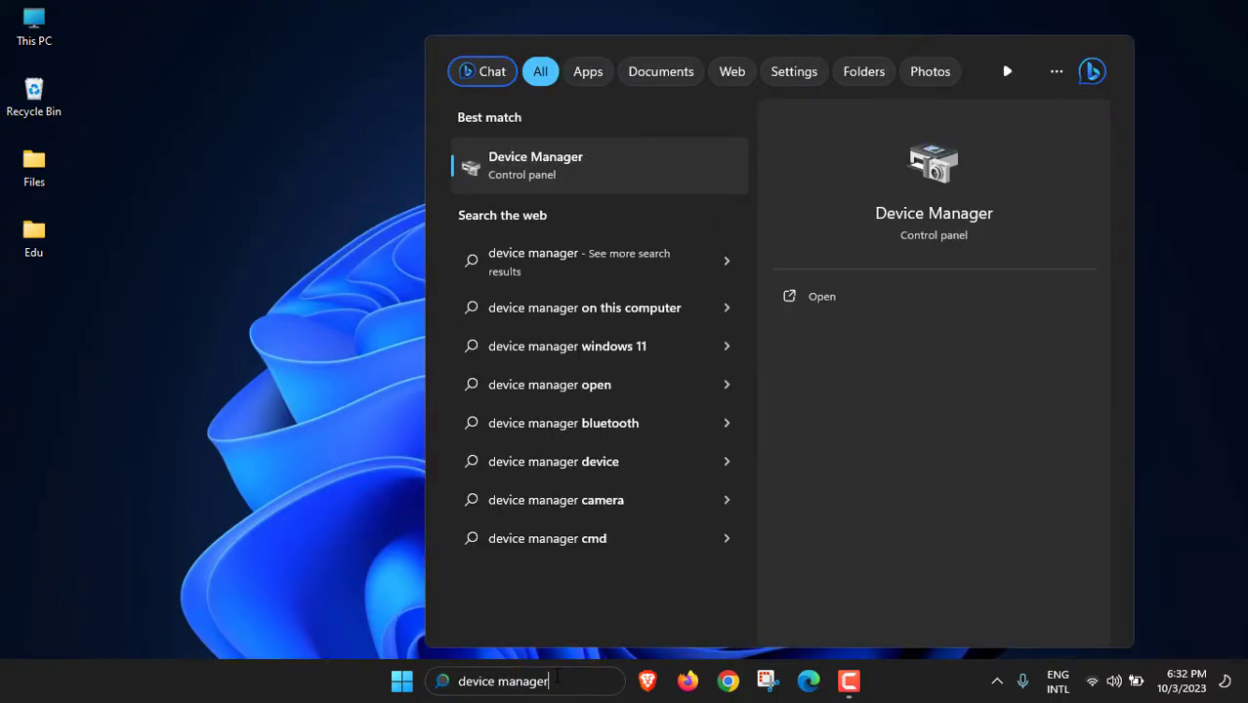
pyautogui.click(524, 170)
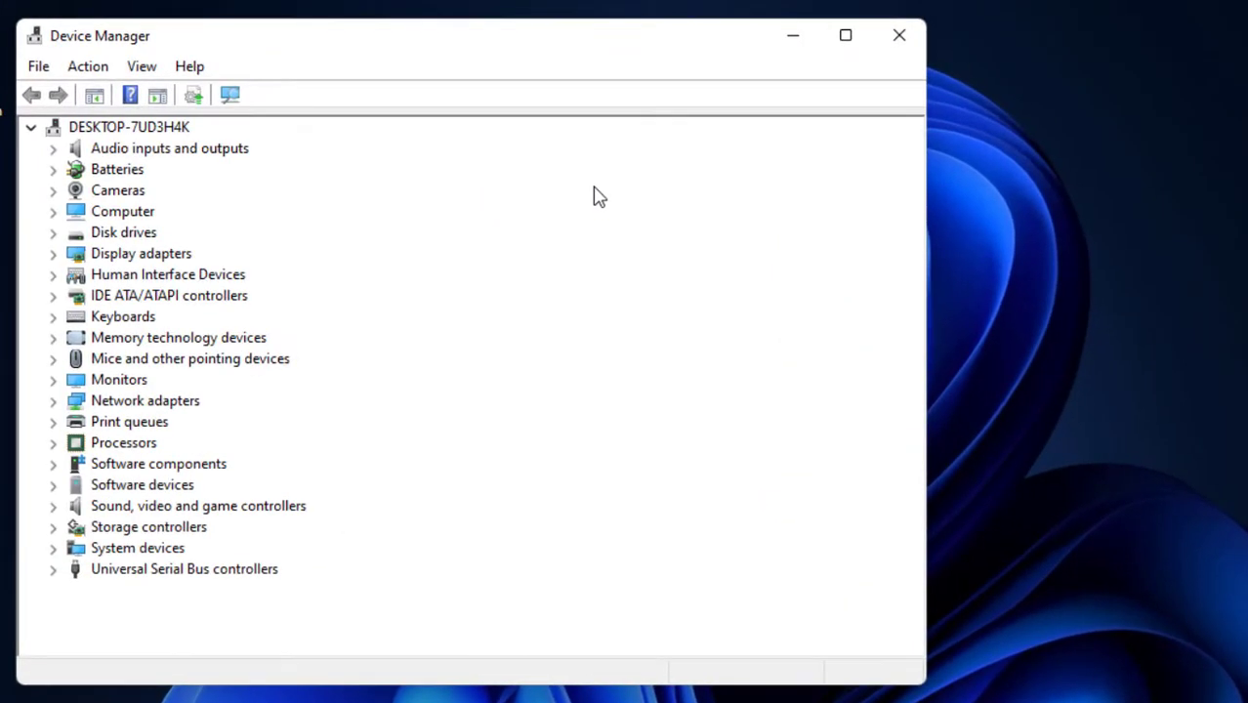
# - Allow the Standard PS/2 Keyboard to wake the computer, confirm, and close Device Manager
pyautogui.click(56, 321)
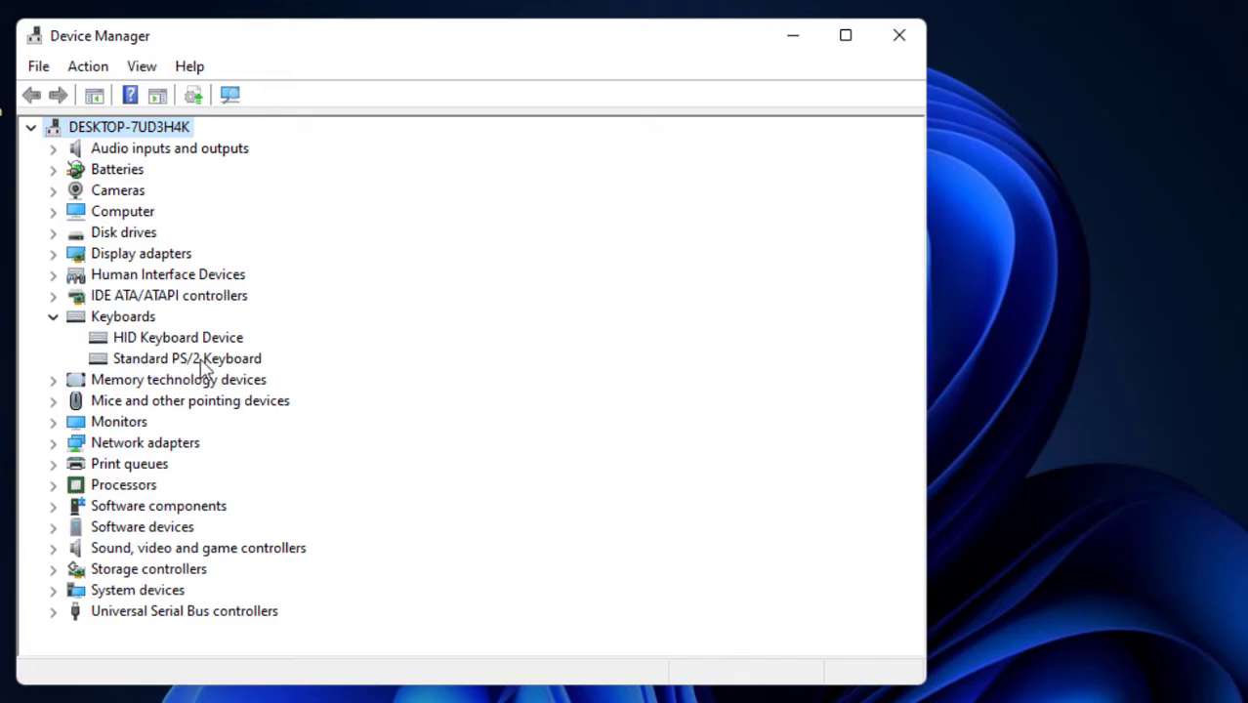
pyautogui.rightClick(176, 362)
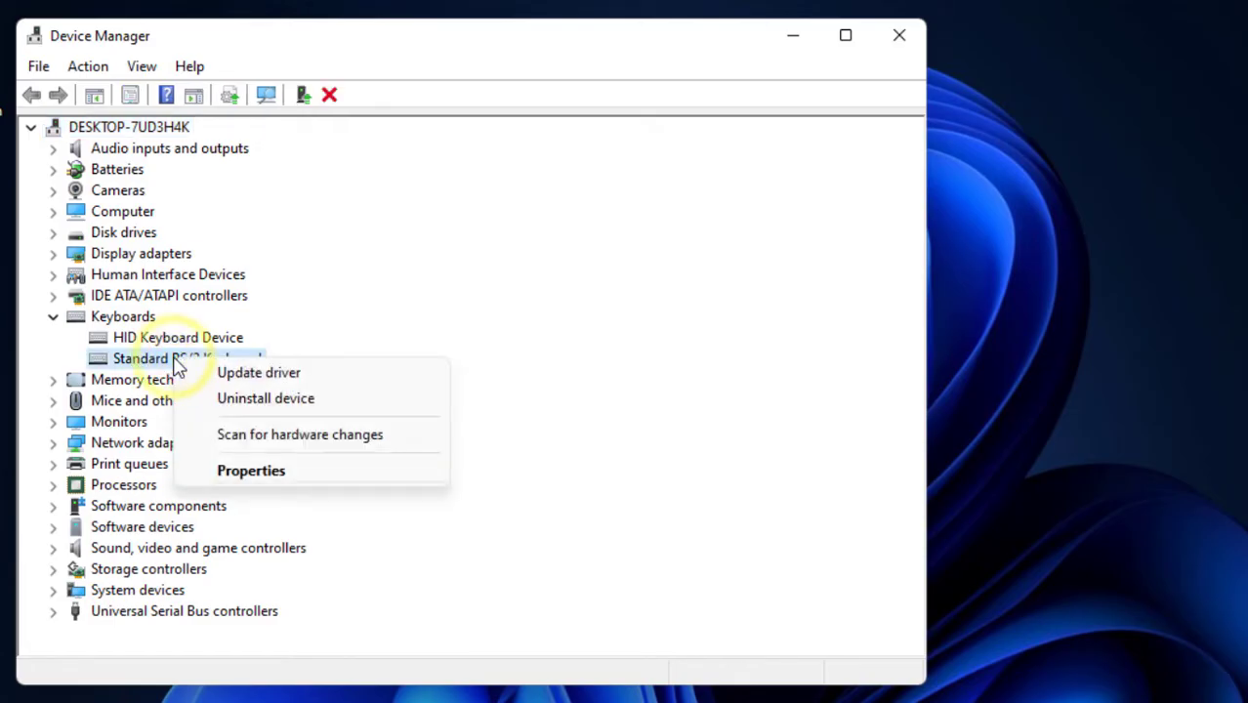
pyautogui.click(231, 475)
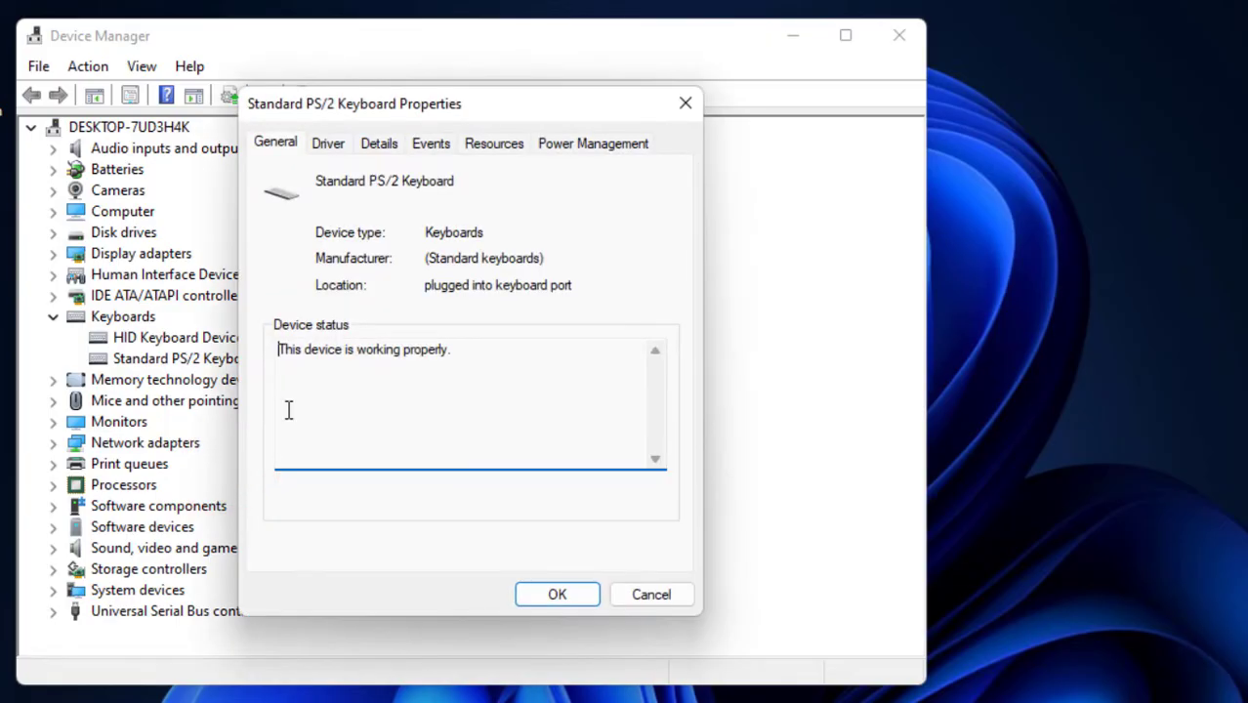
pyautogui.click(553, 156)
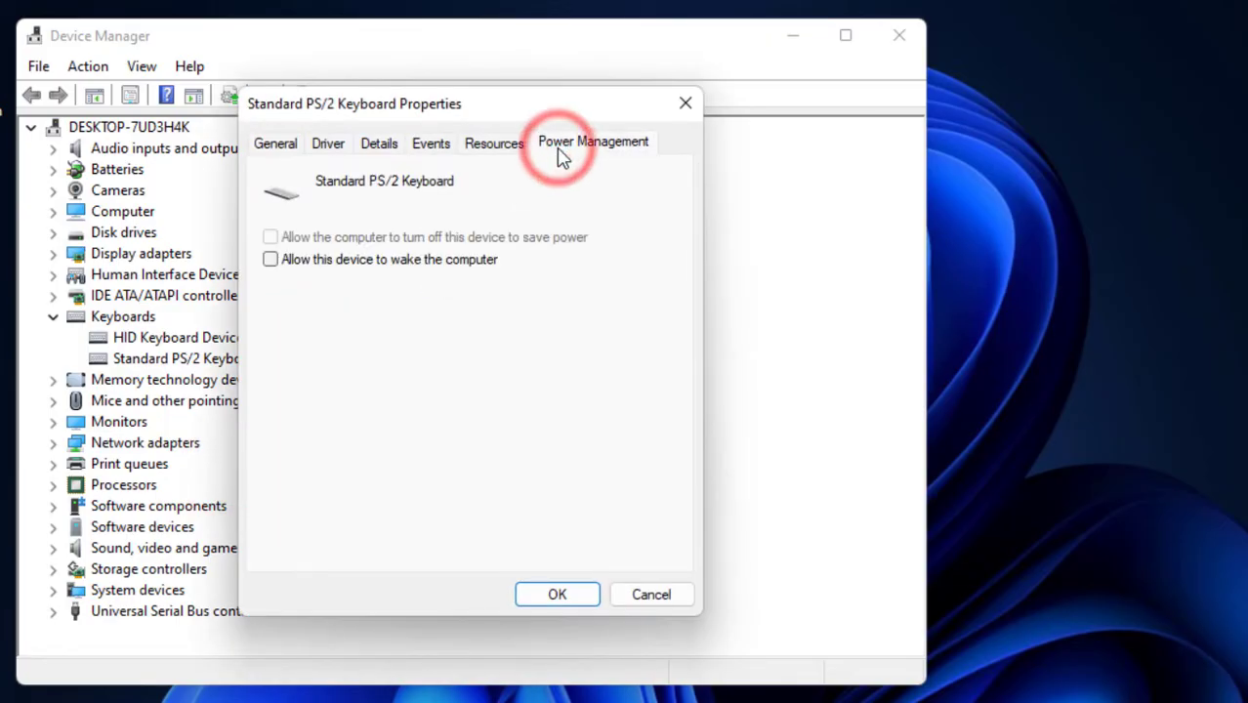
pyautogui.click(269, 261)
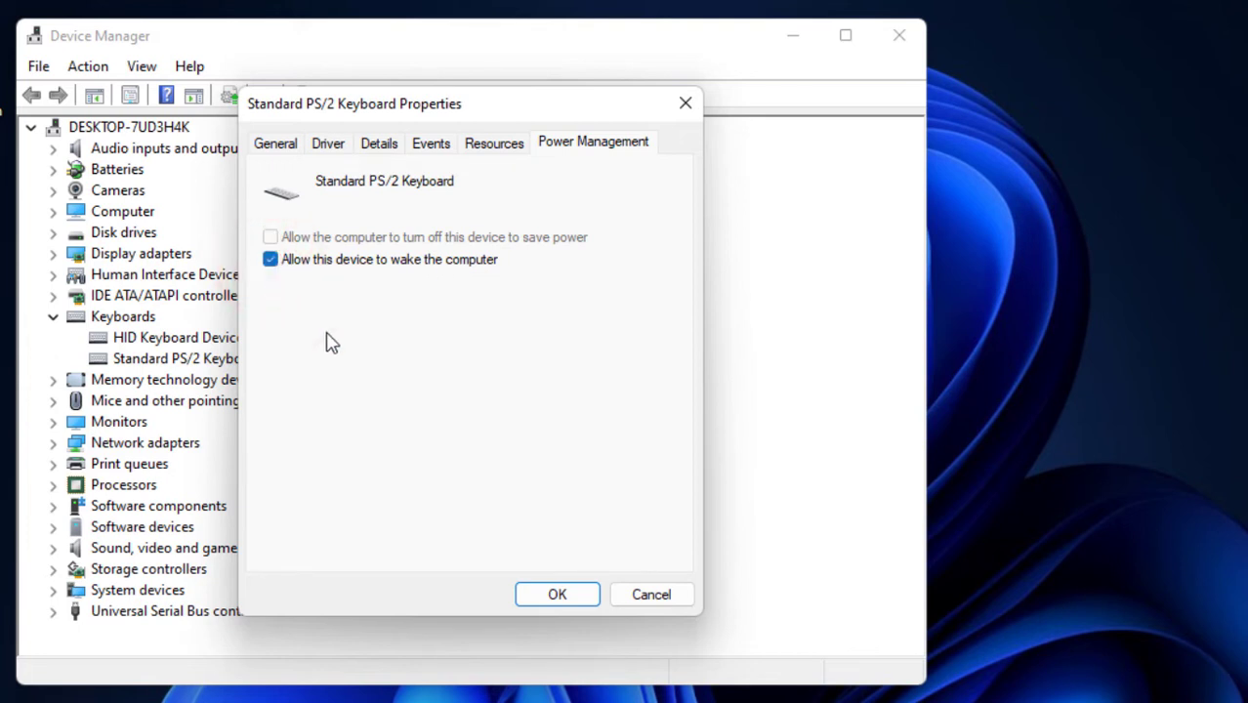
pyautogui.click(567, 594)
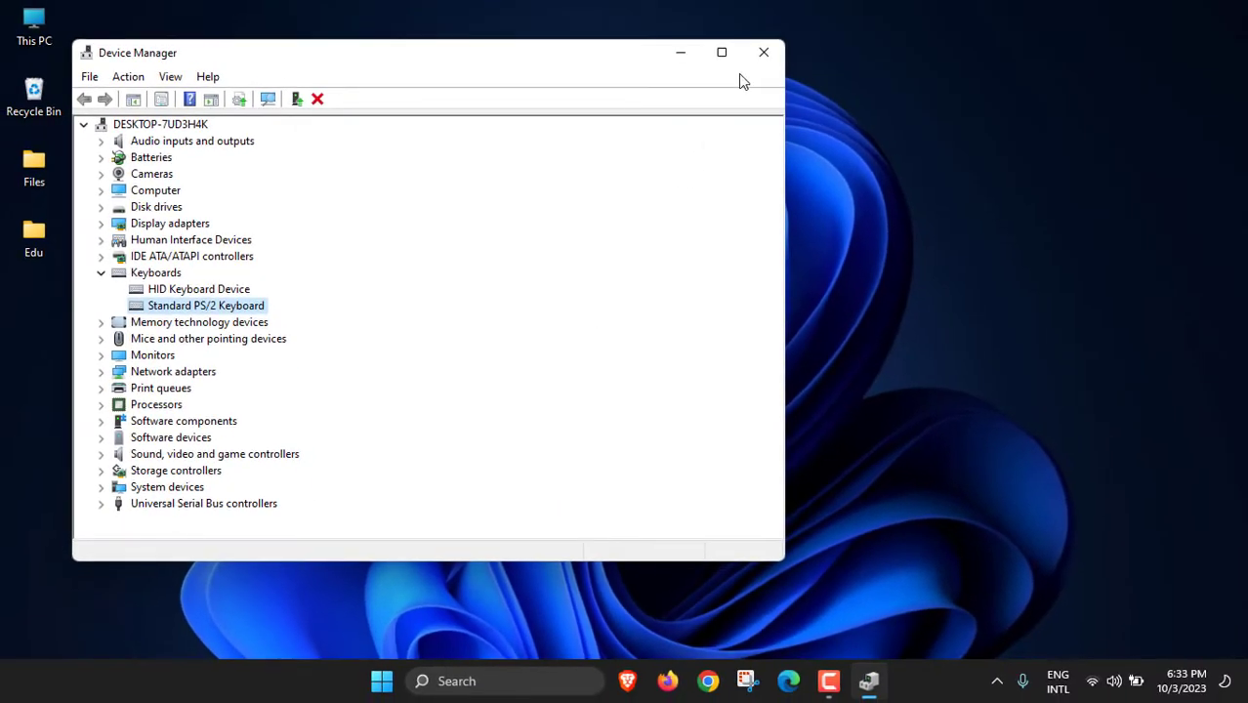
pyautogui.click(760, 54)
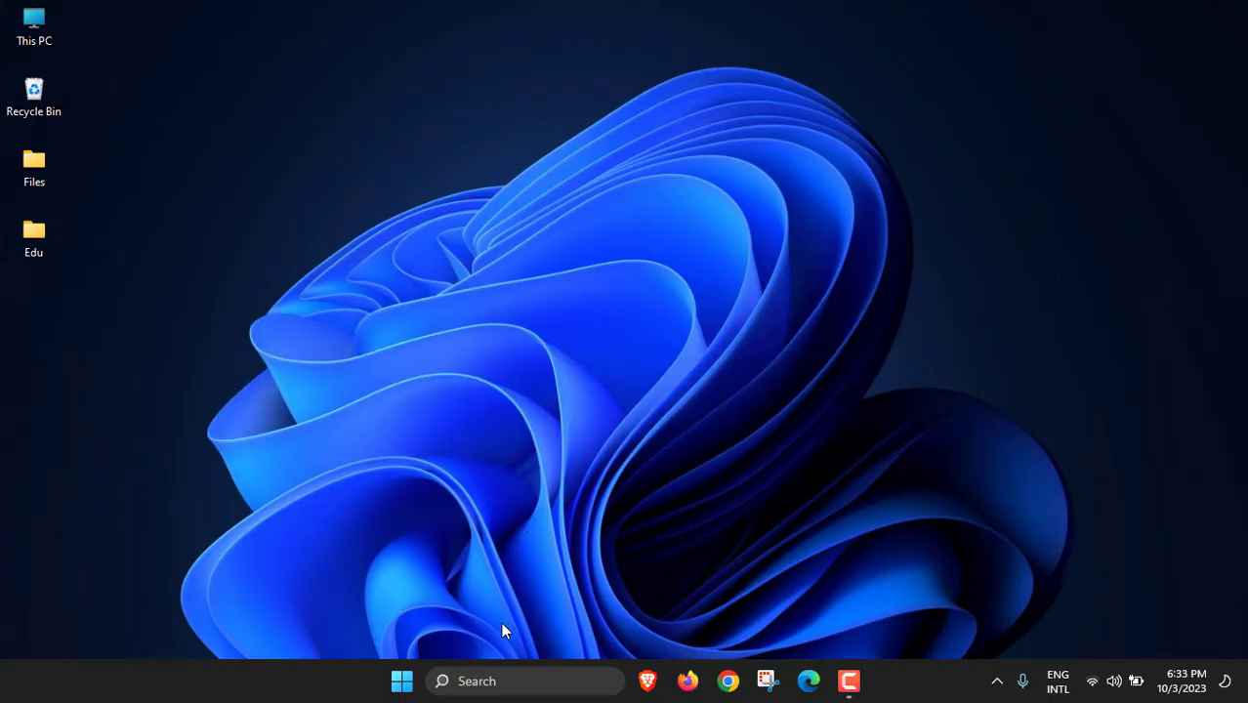
# - Run 'powercfg -h off' in an administrator Command Prompt to disable hibernation
pyautogui.click(492, 680)
pyautogui.write('c')
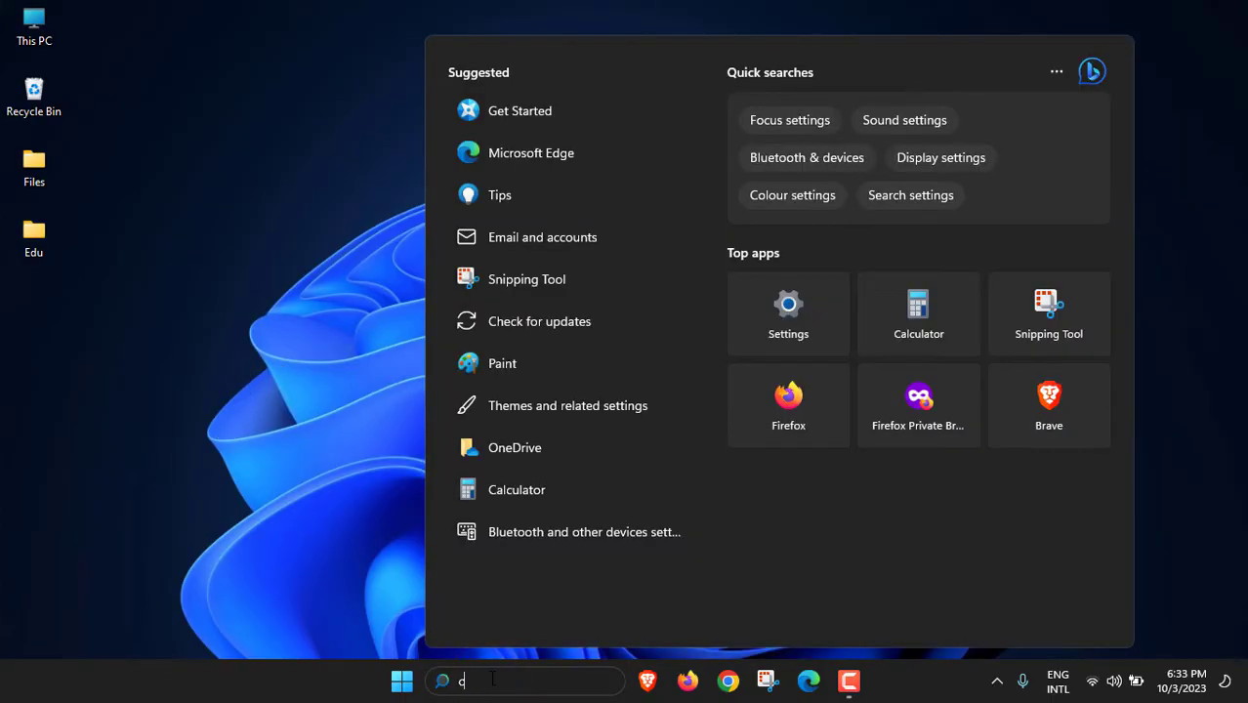
pyautogui.write('md')
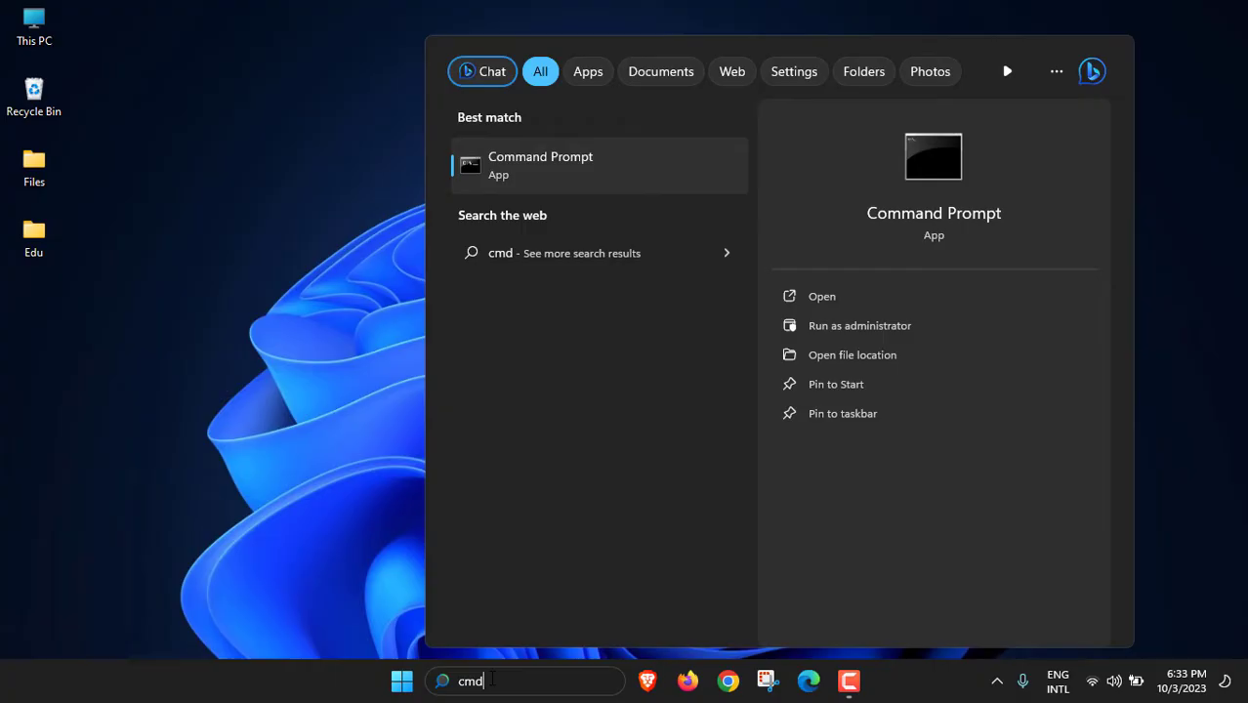
pyautogui.rightClick(543, 163)
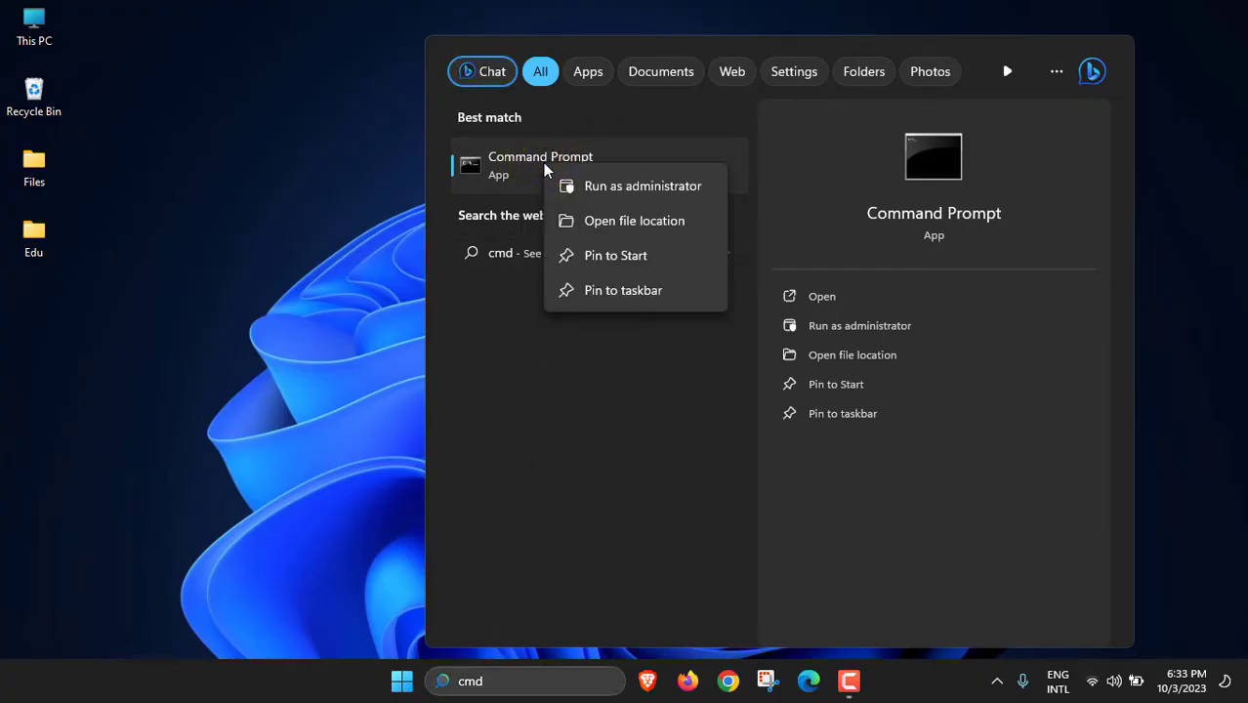
pyautogui.click(633, 187)
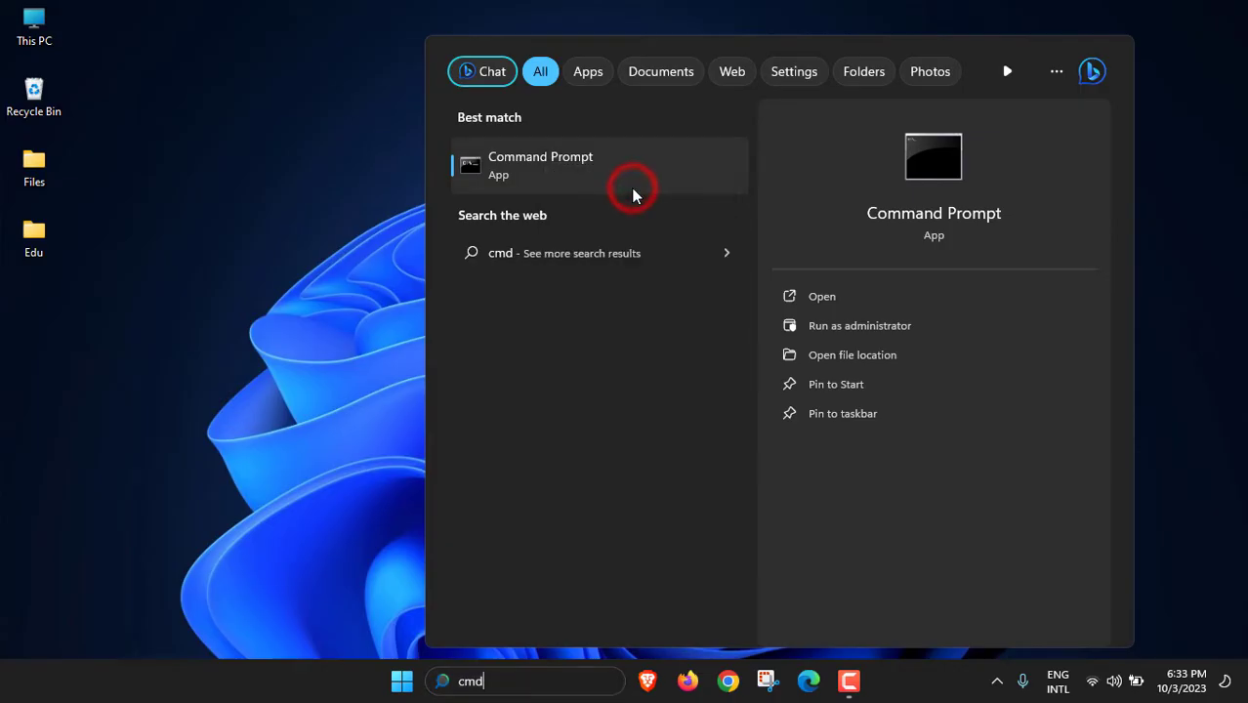
pyautogui.write('po')
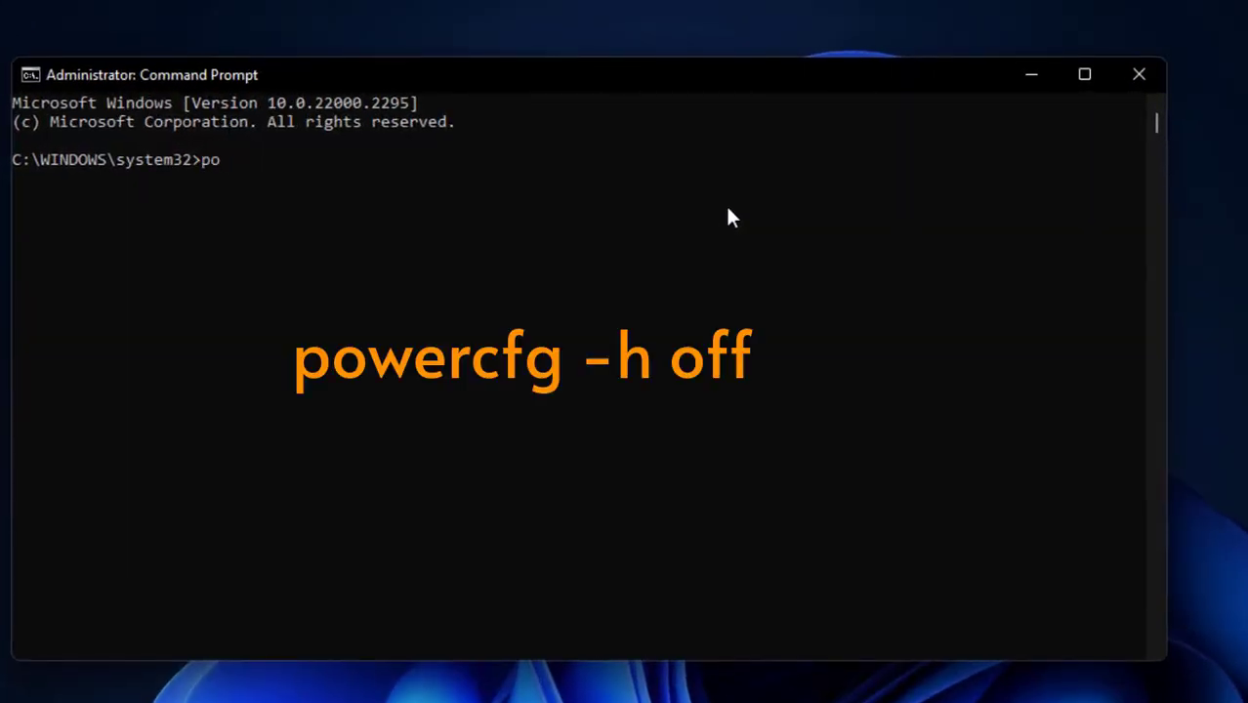
pyautogui.write(' of')
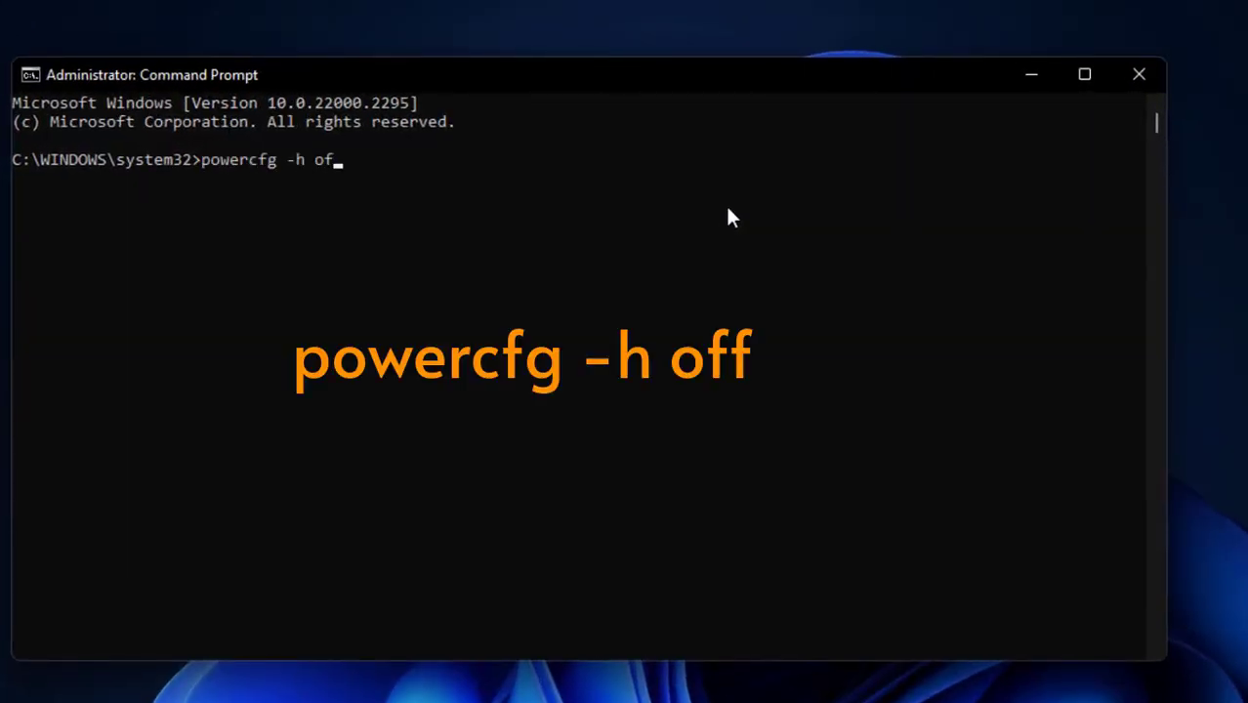
pyautogui.write('f')
pyautogui.press('Return')
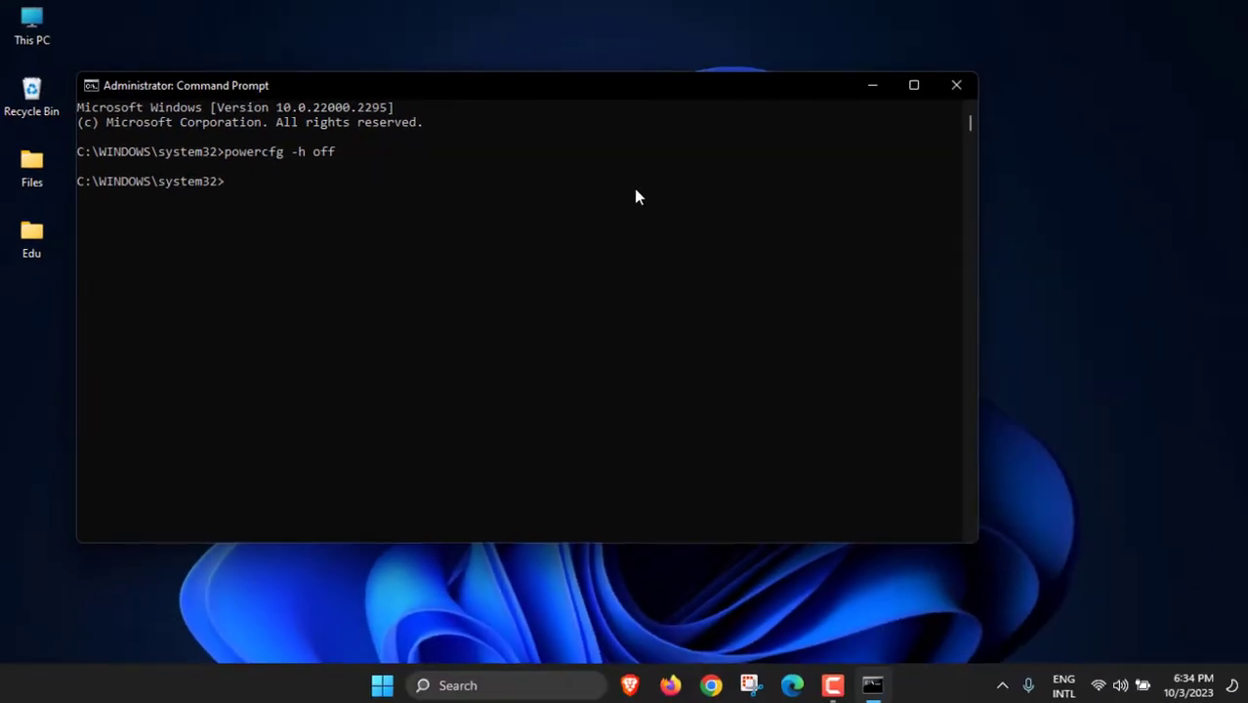
pyautogui.click(955, 88)
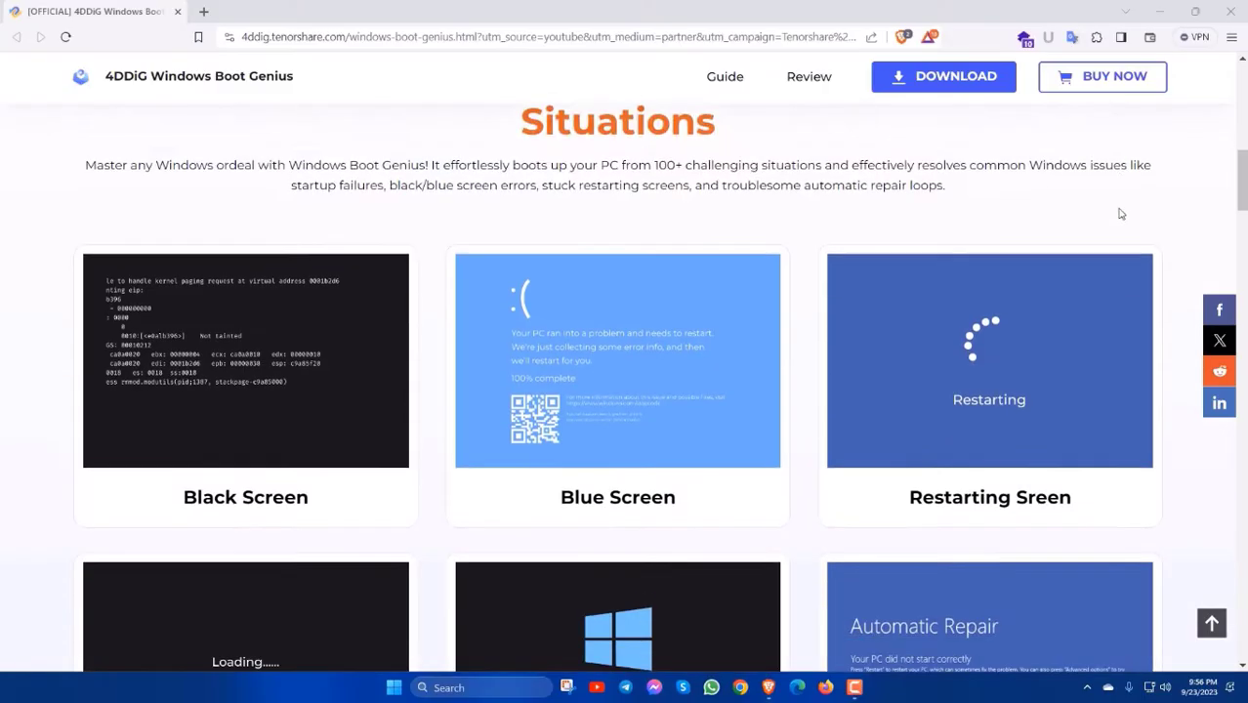
pyautogui.scroll(-2, 976, 342)
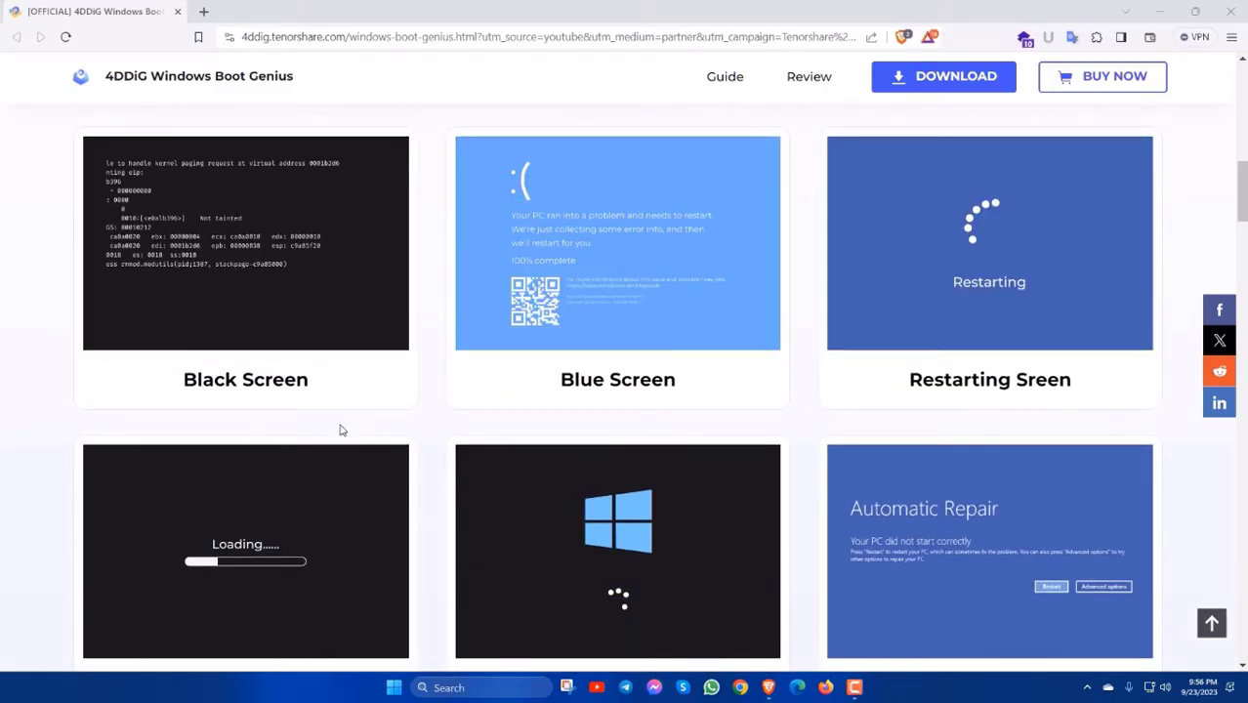
pyautogui.scroll(-4, 980, 418)
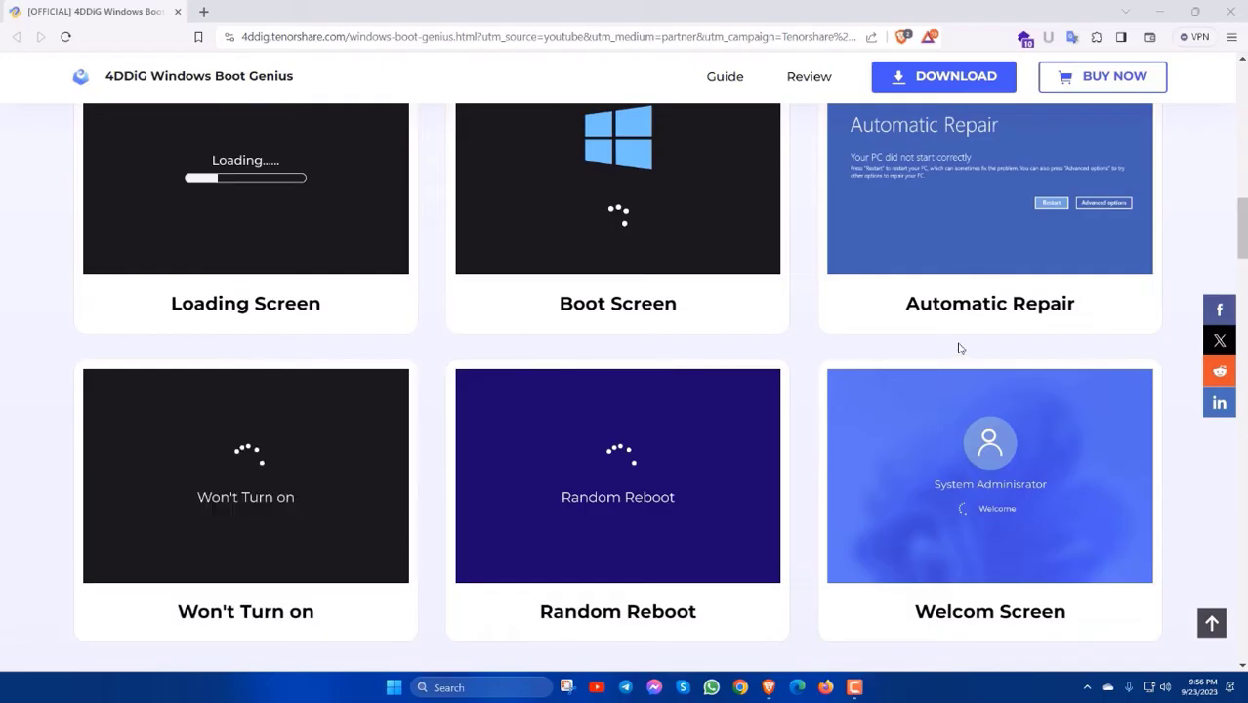
pyautogui.scroll(-2, 959, 348)
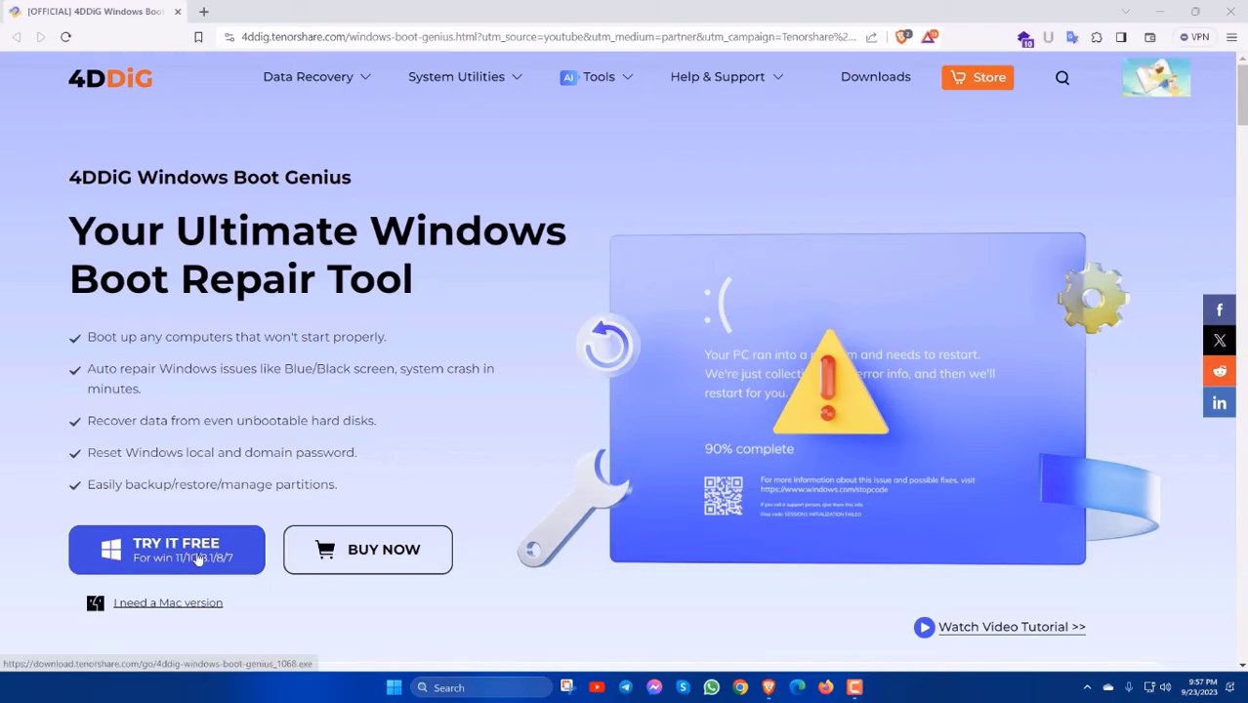
pyautogui.scroll(-10, 673, 435)
pyautogui.scroll(-3, 673, 435)
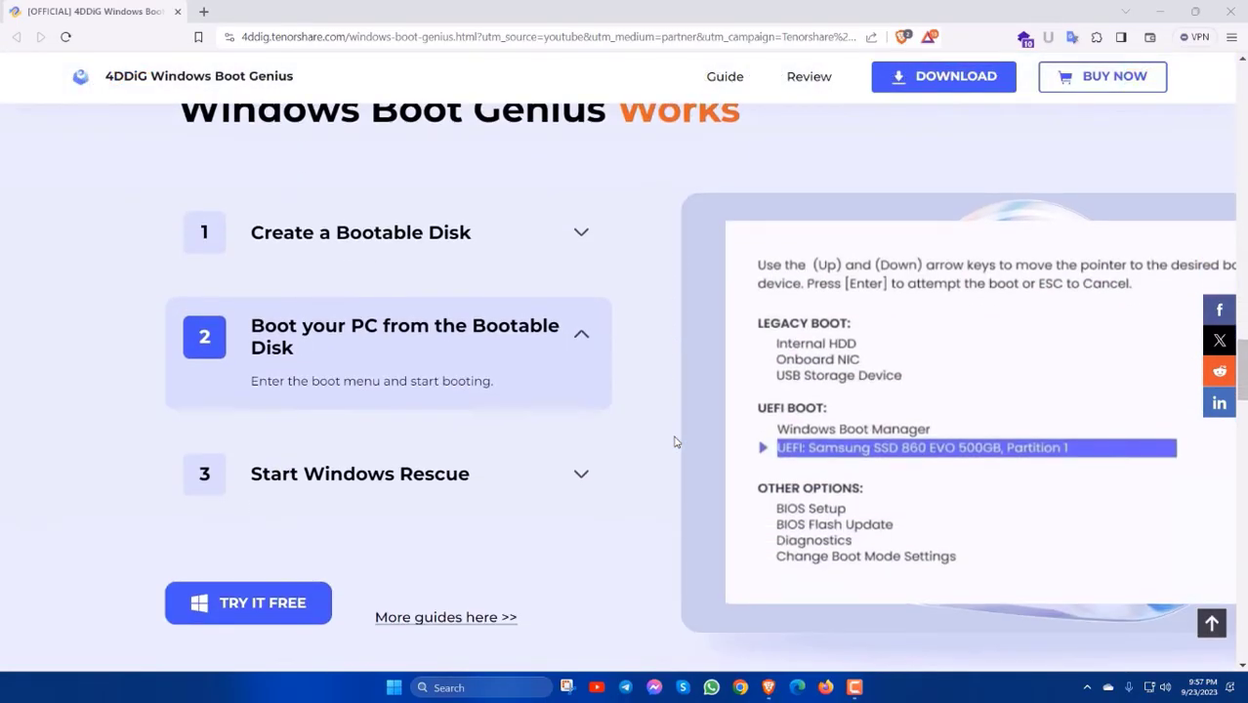
pyautogui.scroll(1, 669, 402)
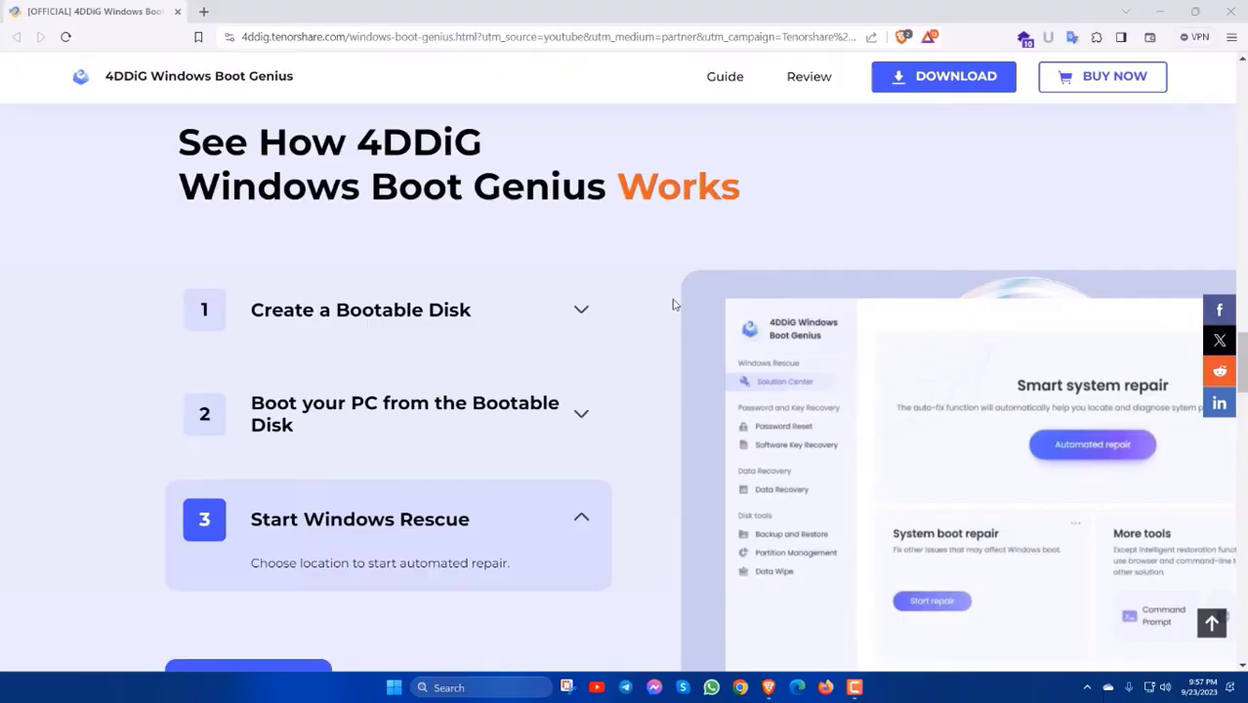
pyautogui.scroll(1, 645, 308)
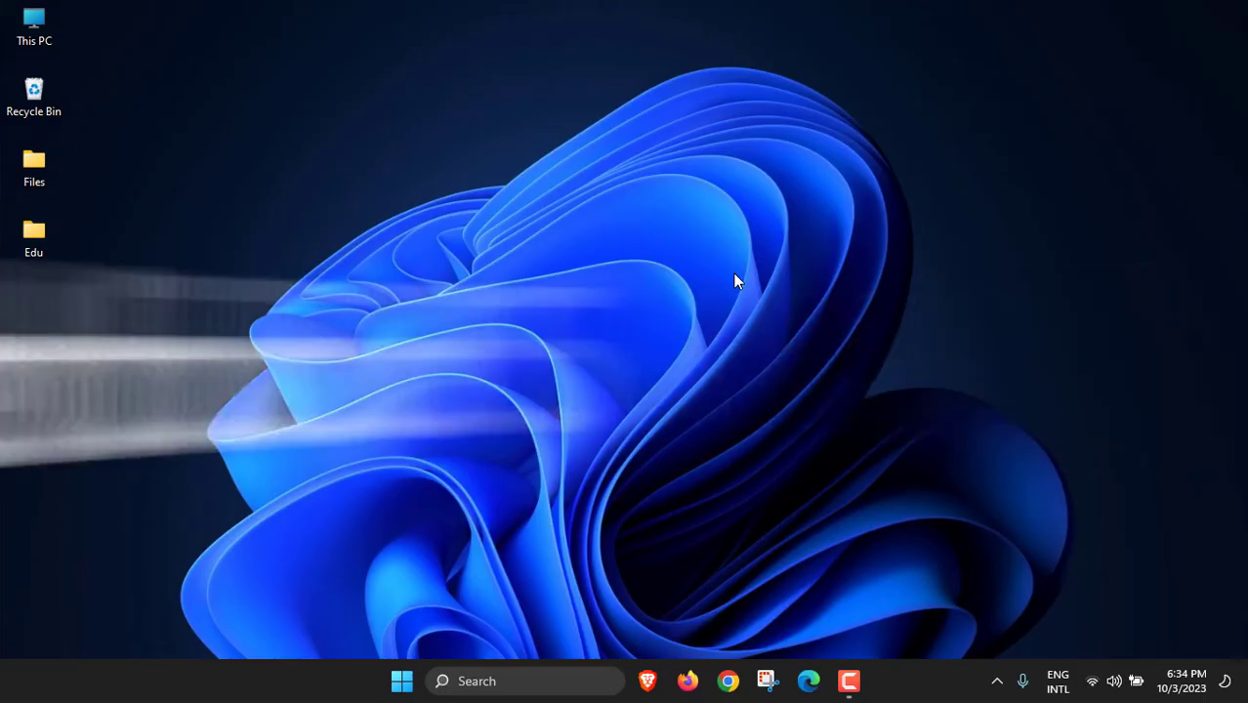
# - Open the advanced power settings via the 'edit power plan' search
pyautogui.click(560, 672)
pyautogui.write('edit')
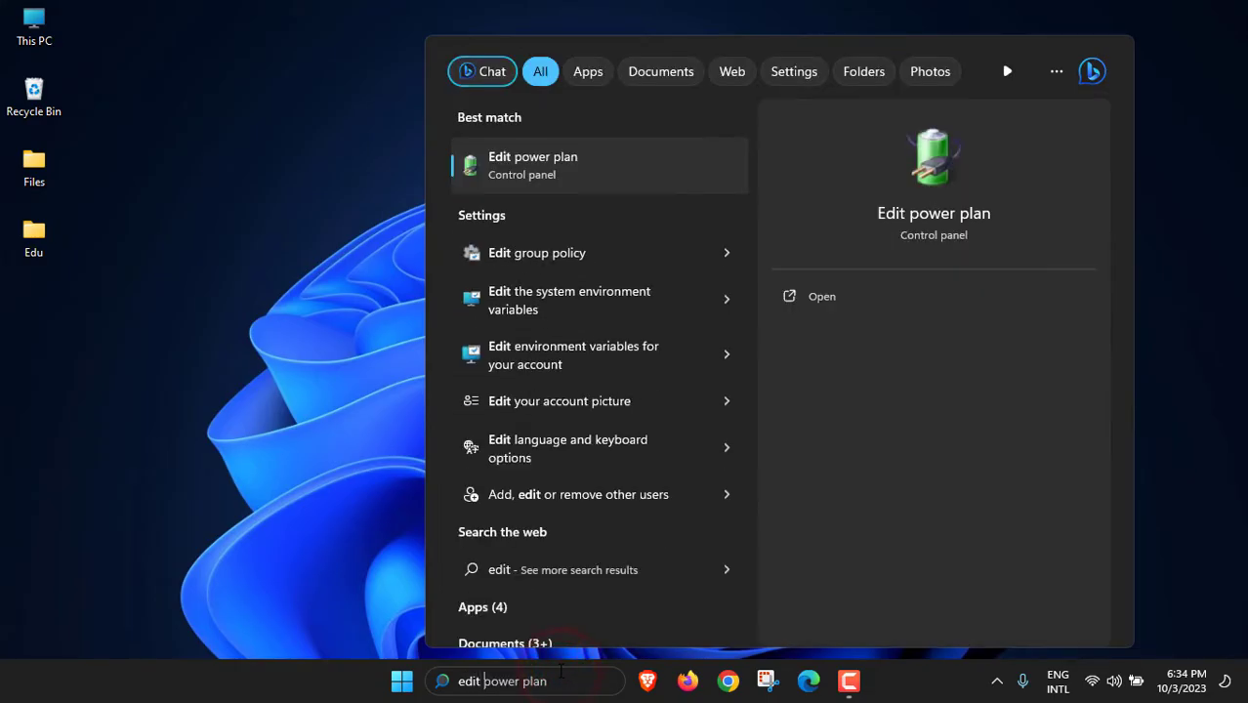
pyautogui.write(' power plan')
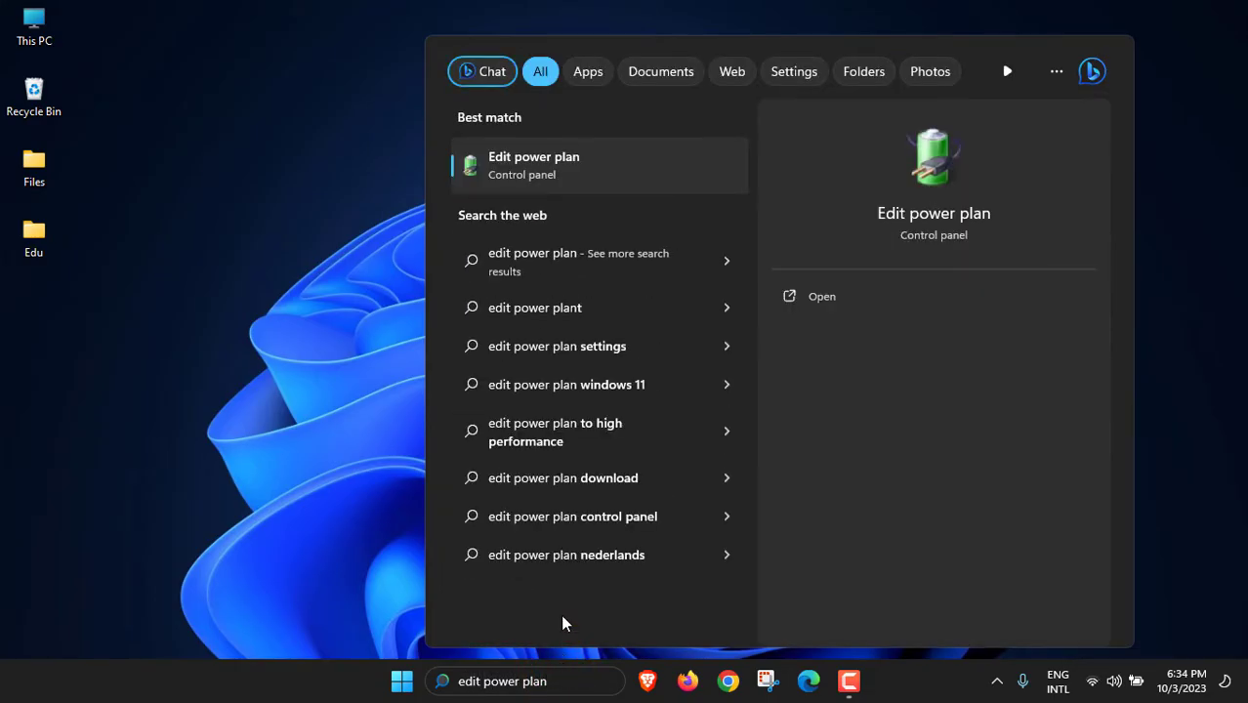
pyautogui.click(520, 167)
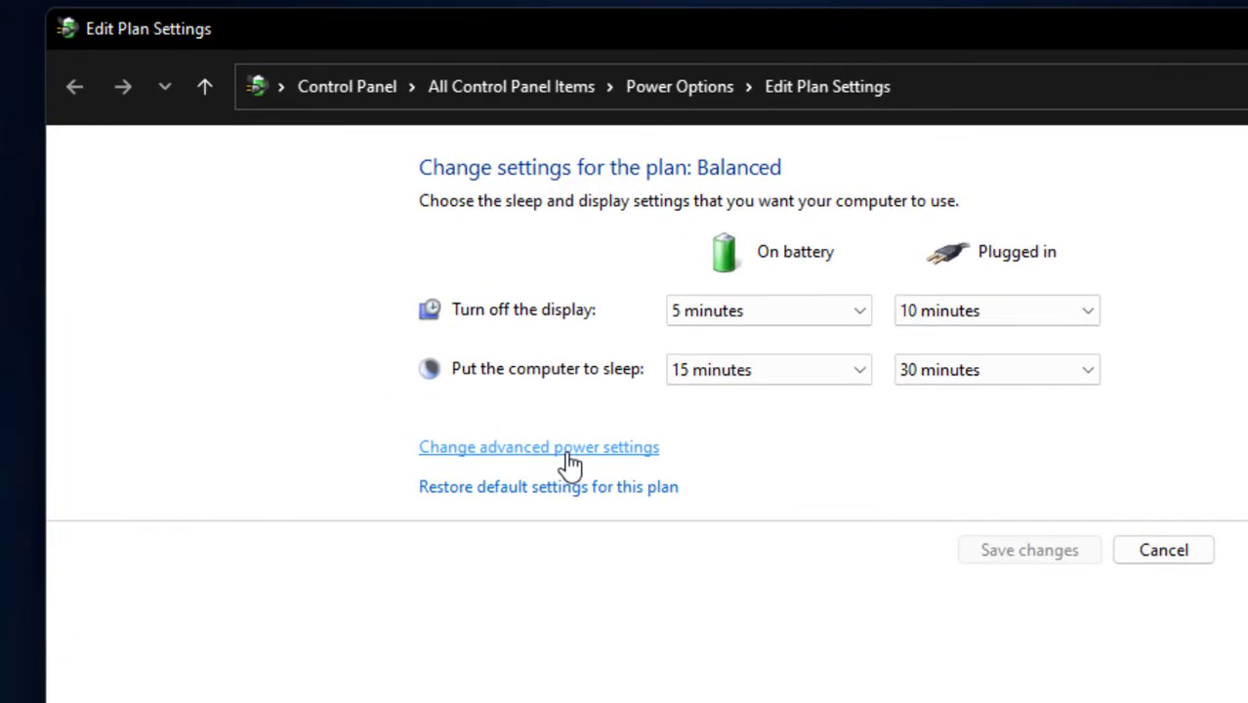
pyautogui.click(569, 452)
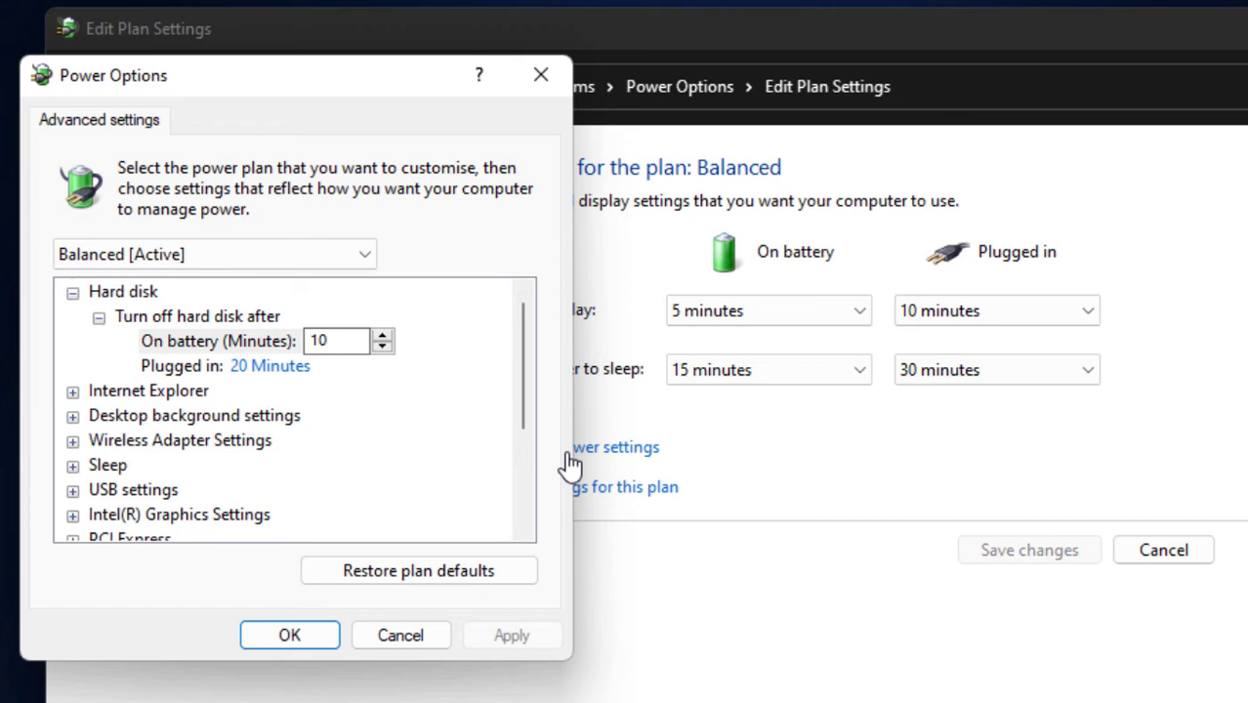
# - Set plugged-in USB selective suspend to Disabled
pyautogui.scroll(-1, 292, 414)
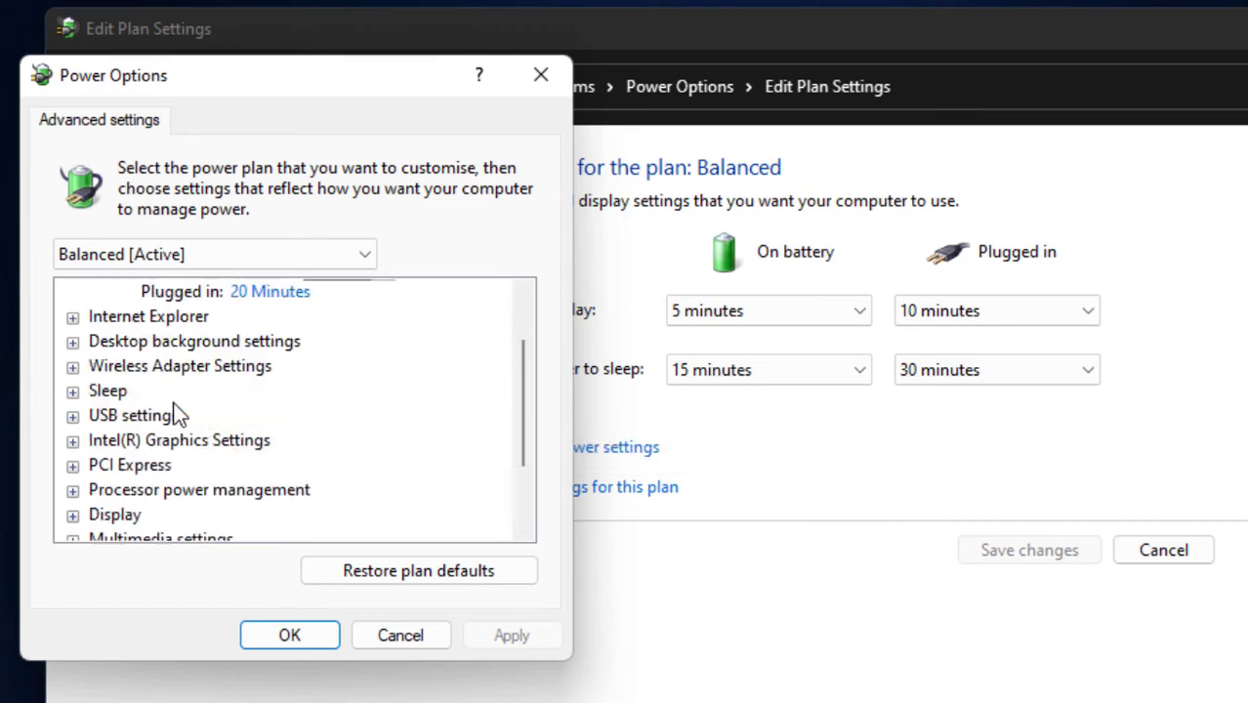
pyautogui.click(73, 417)
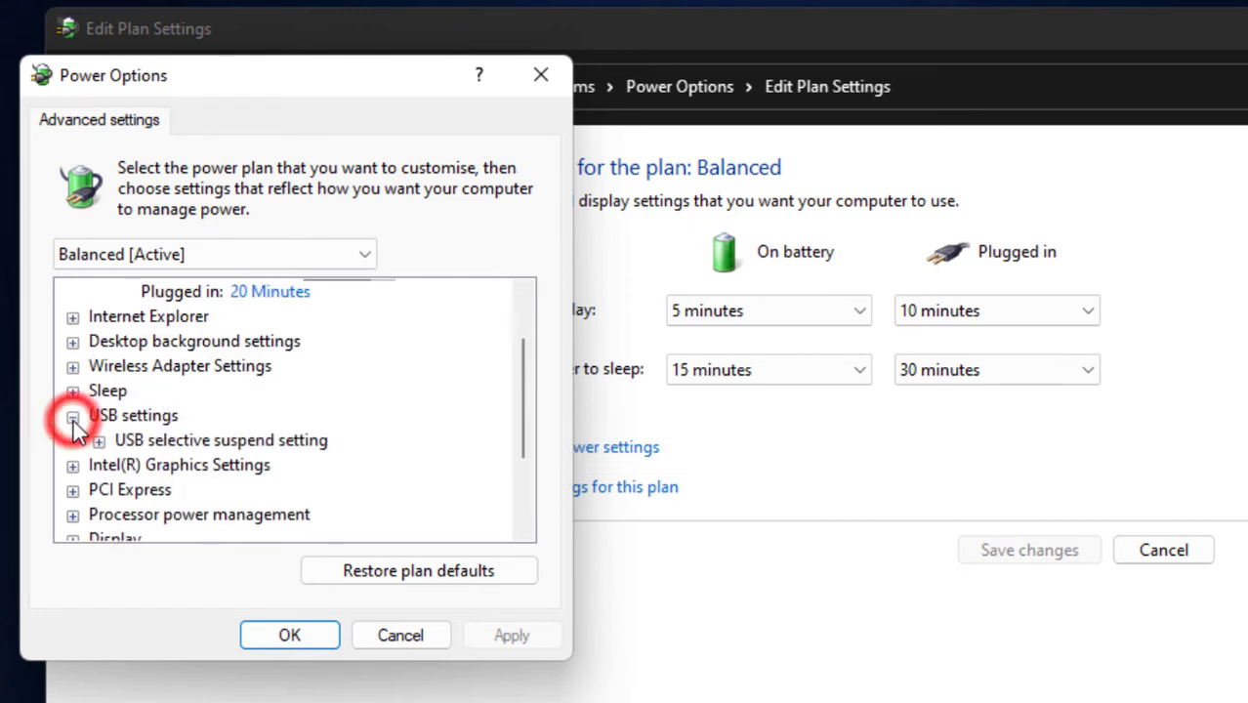
pyautogui.click(97, 441)
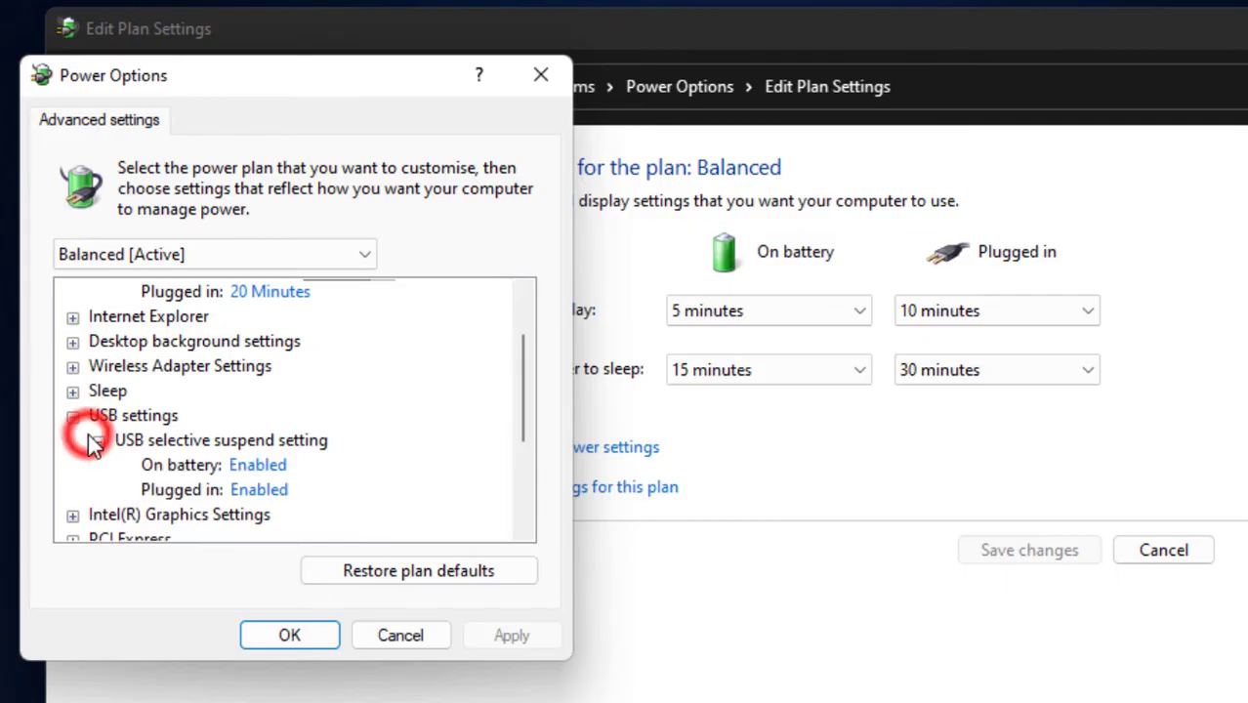
pyautogui.click(255, 493)
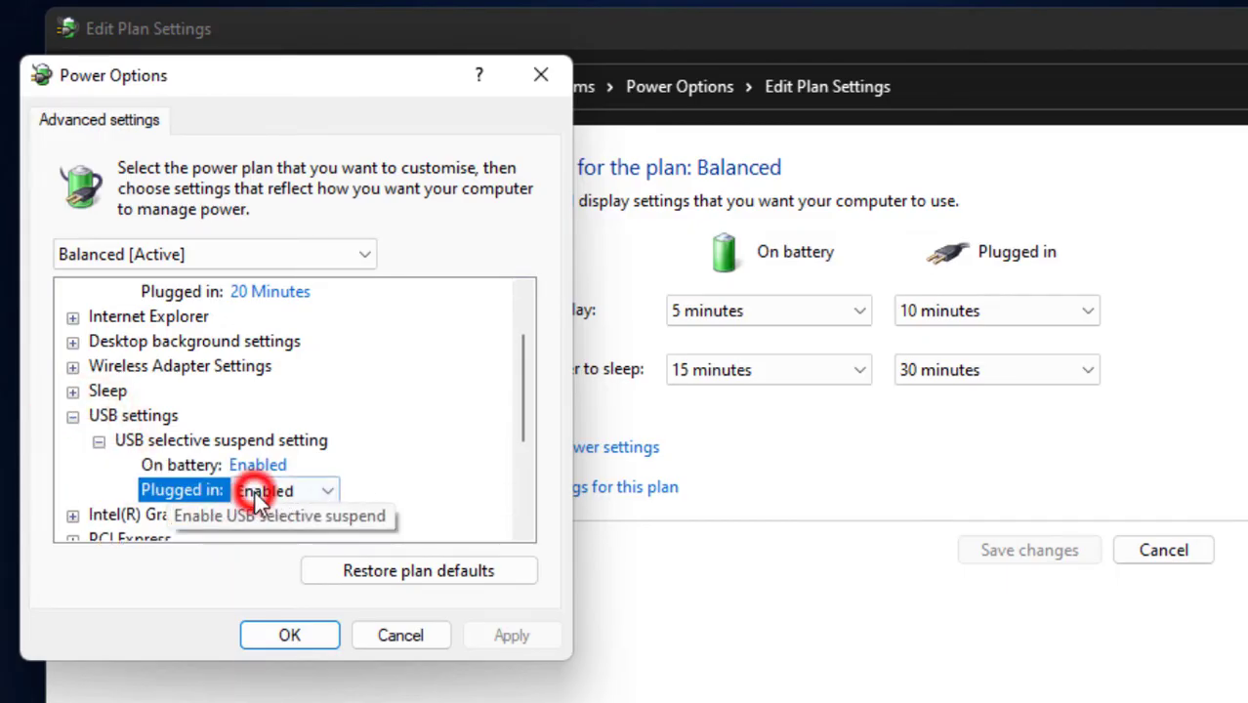
pyautogui.click(325, 493)
pyautogui.click(299, 518)
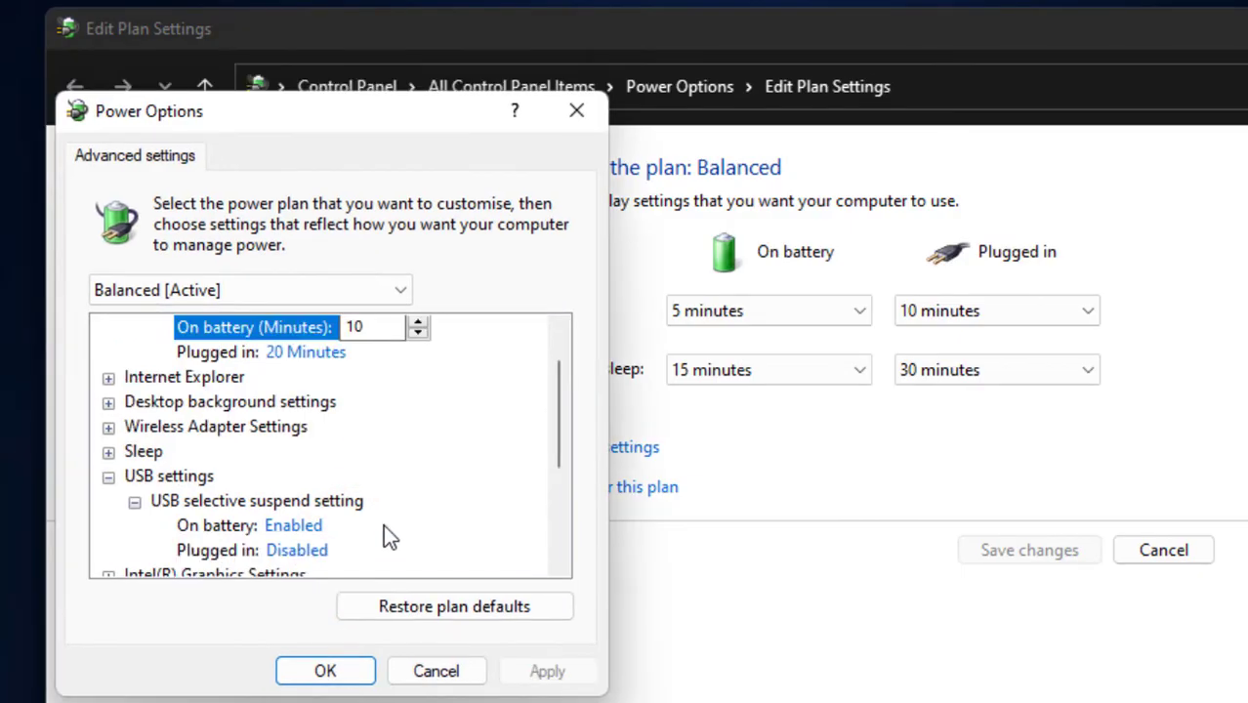
# - Turn PCI Express Link State Power Management Off on battery and plugged in, and apply
pyautogui.scroll(-2, 385, 532)
pyautogui.scroll(-1, 383, 524)
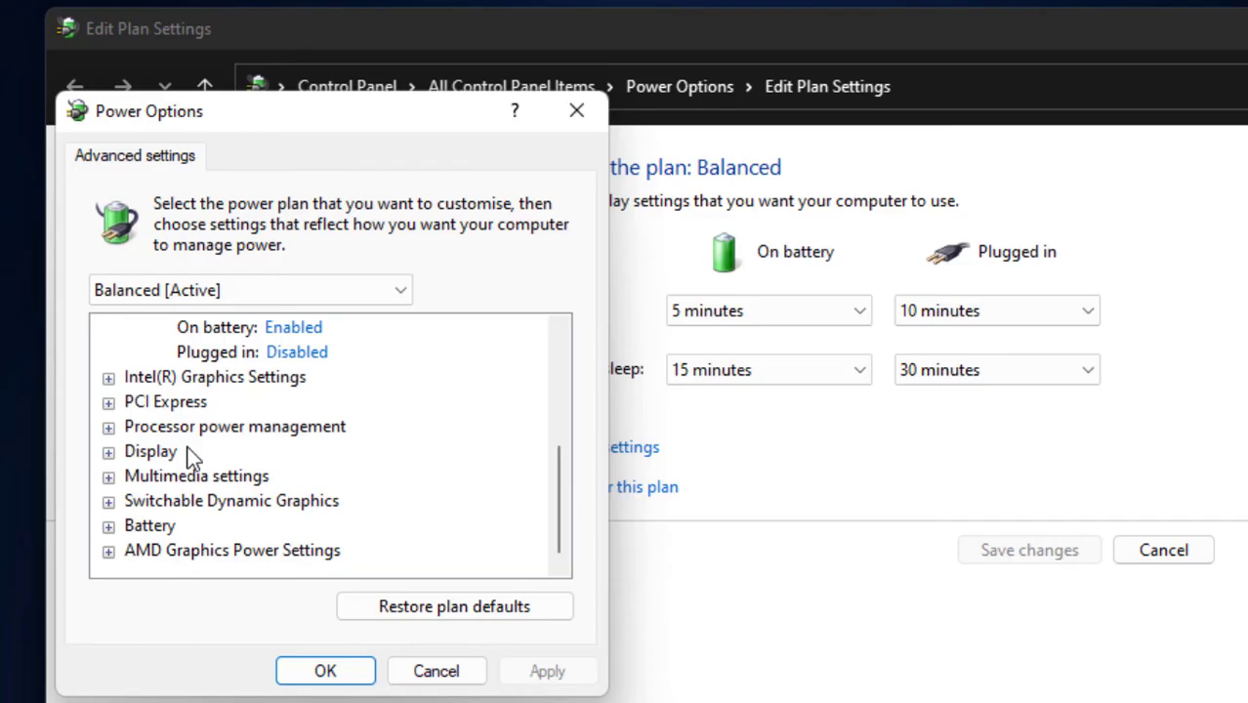
pyautogui.click(109, 402)
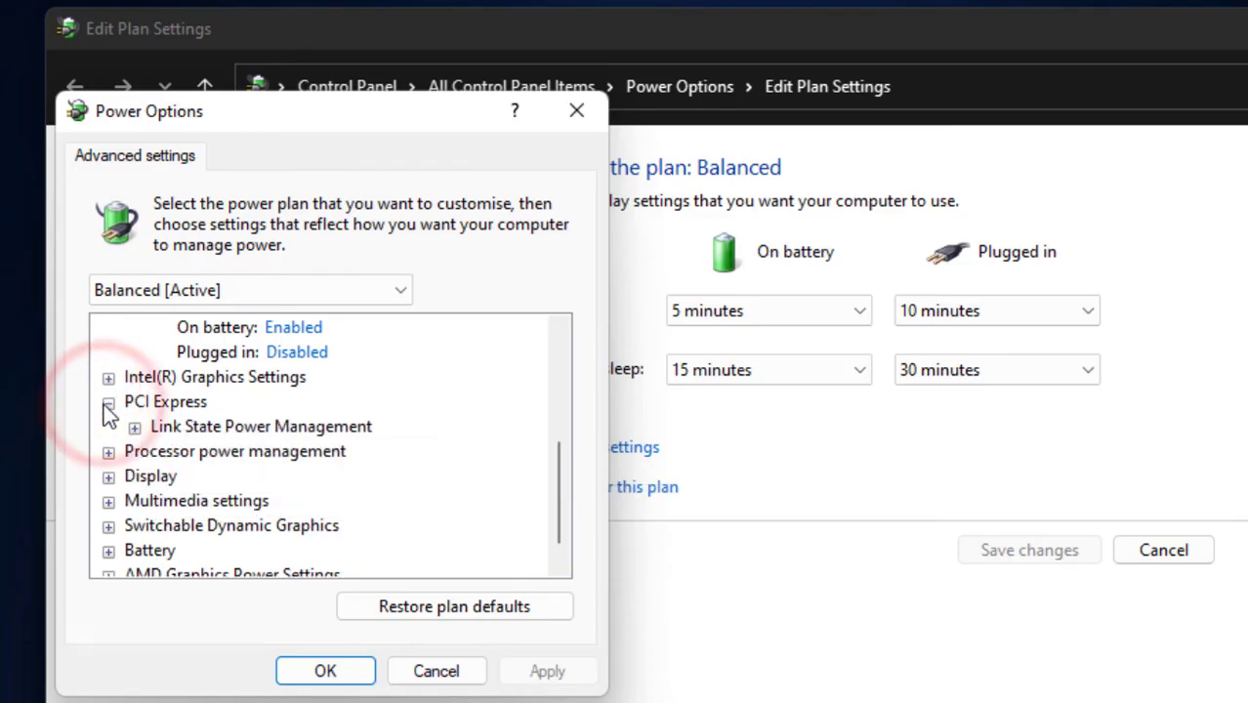
pyautogui.click(134, 427)
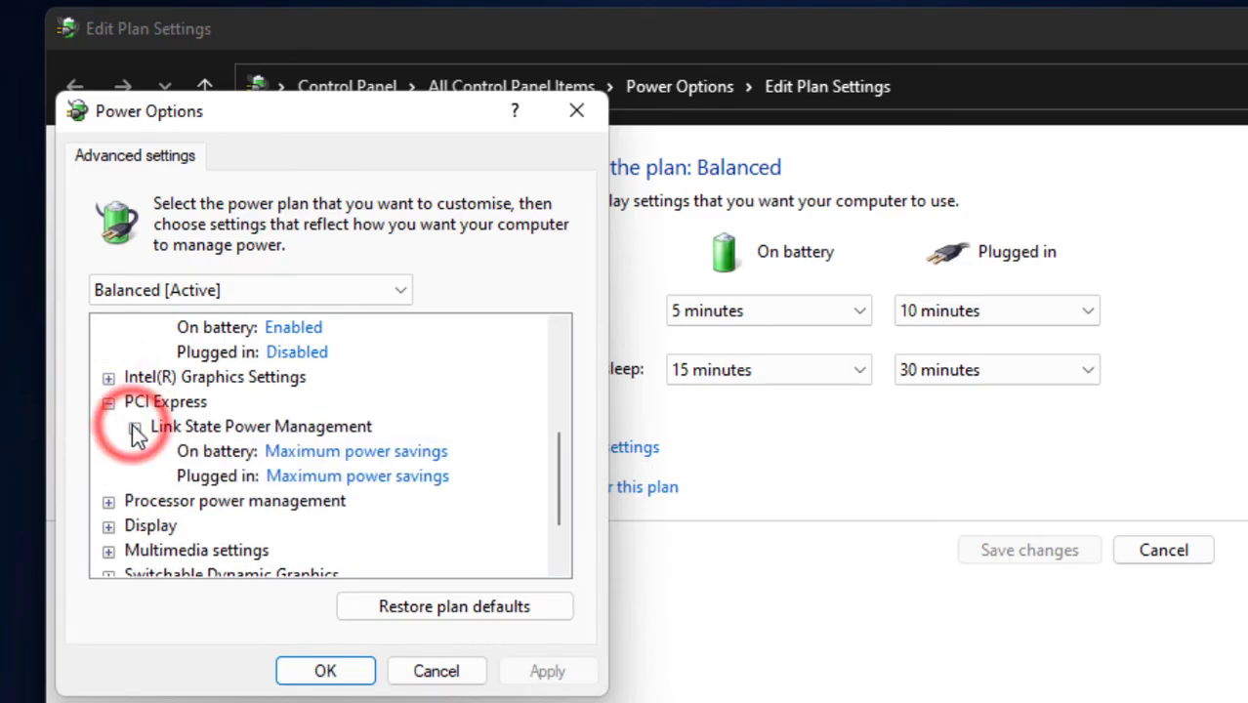
pyautogui.click(369, 457)
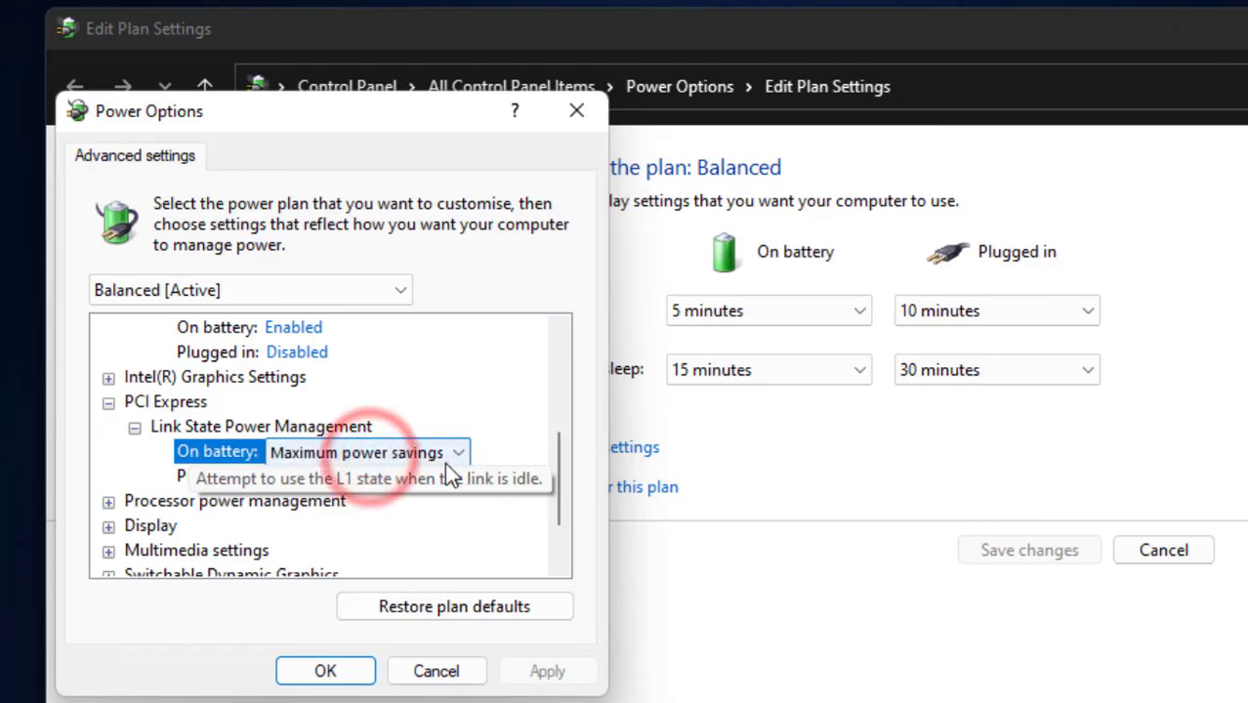
pyautogui.click(458, 455)
pyautogui.click(343, 478)
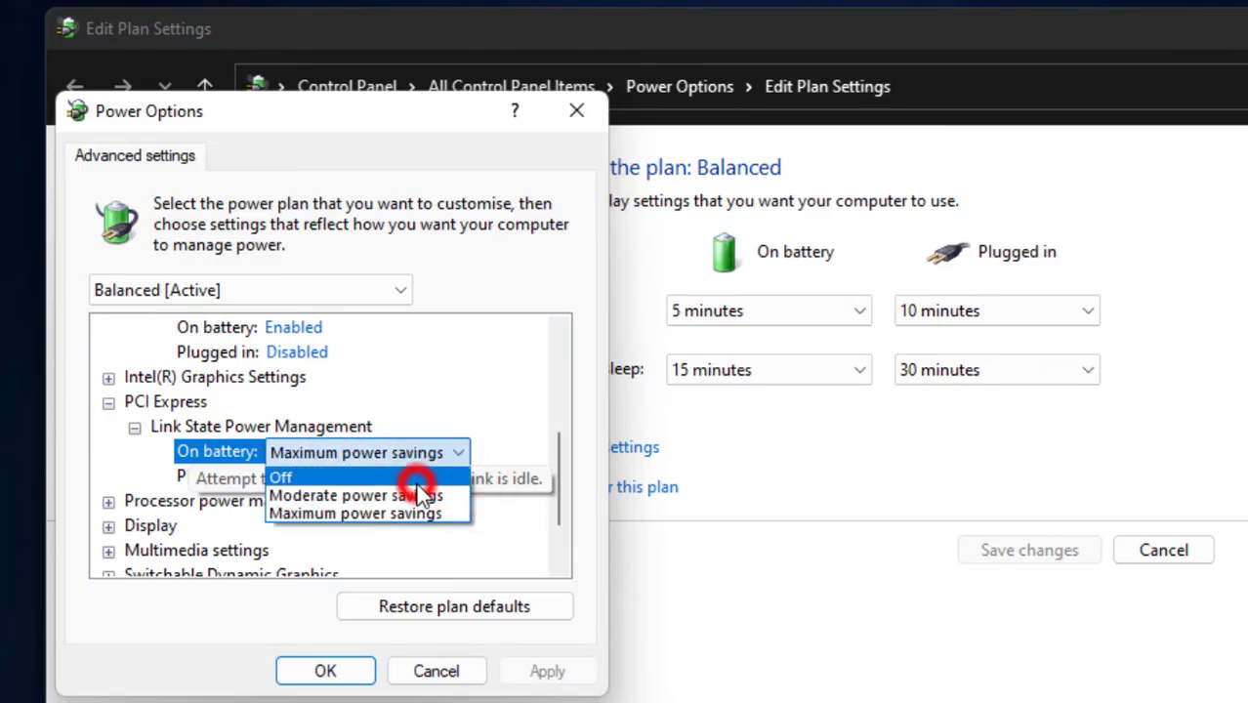
pyautogui.click(437, 477)
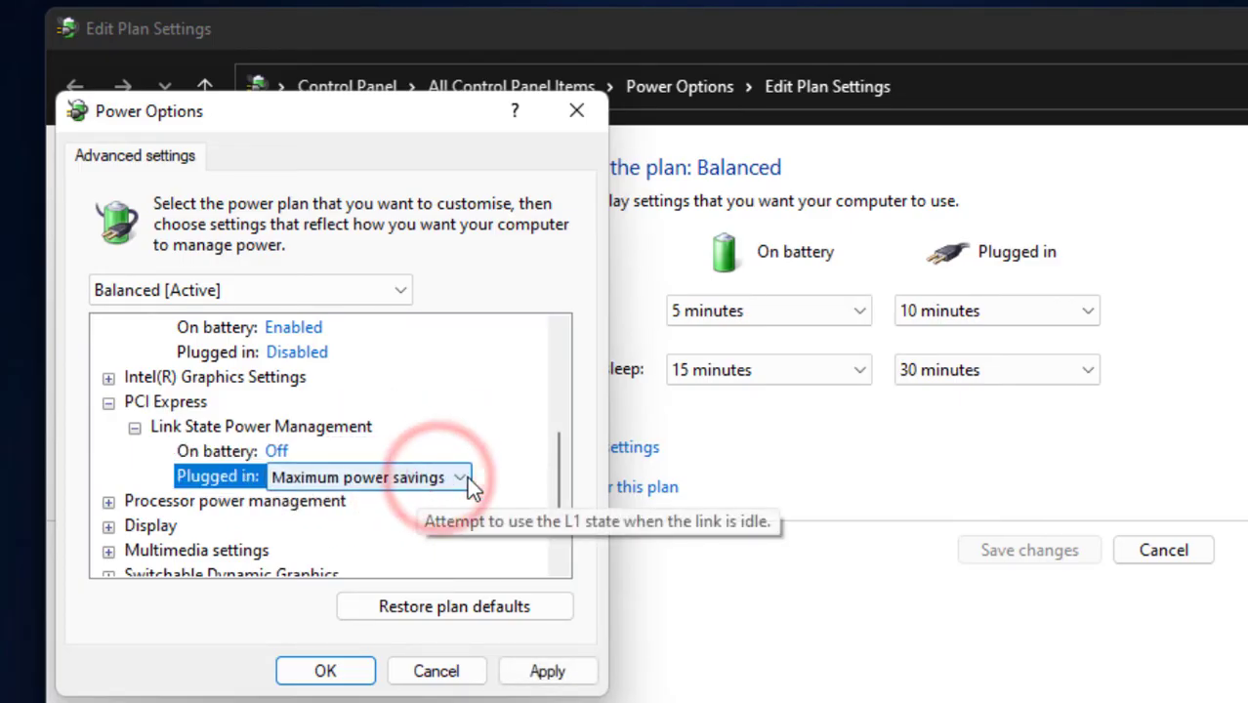
pyautogui.click(466, 477)
pyautogui.click(455, 503)
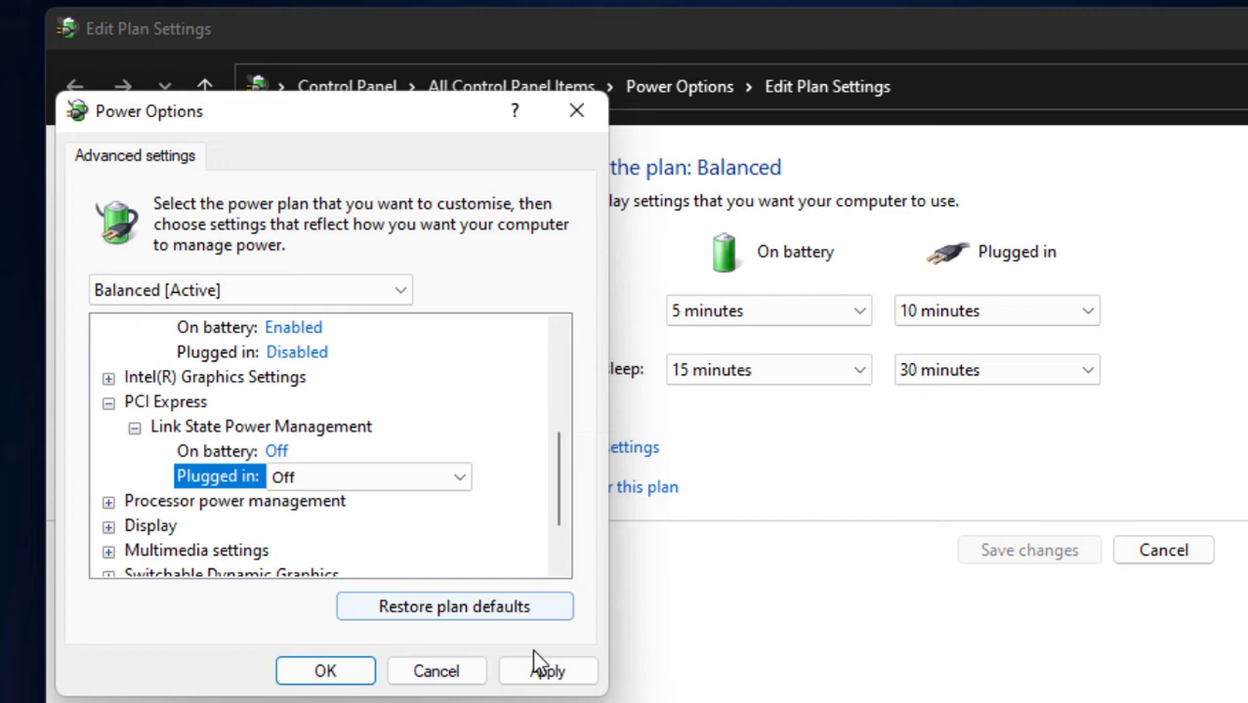
pyautogui.click(545, 672)
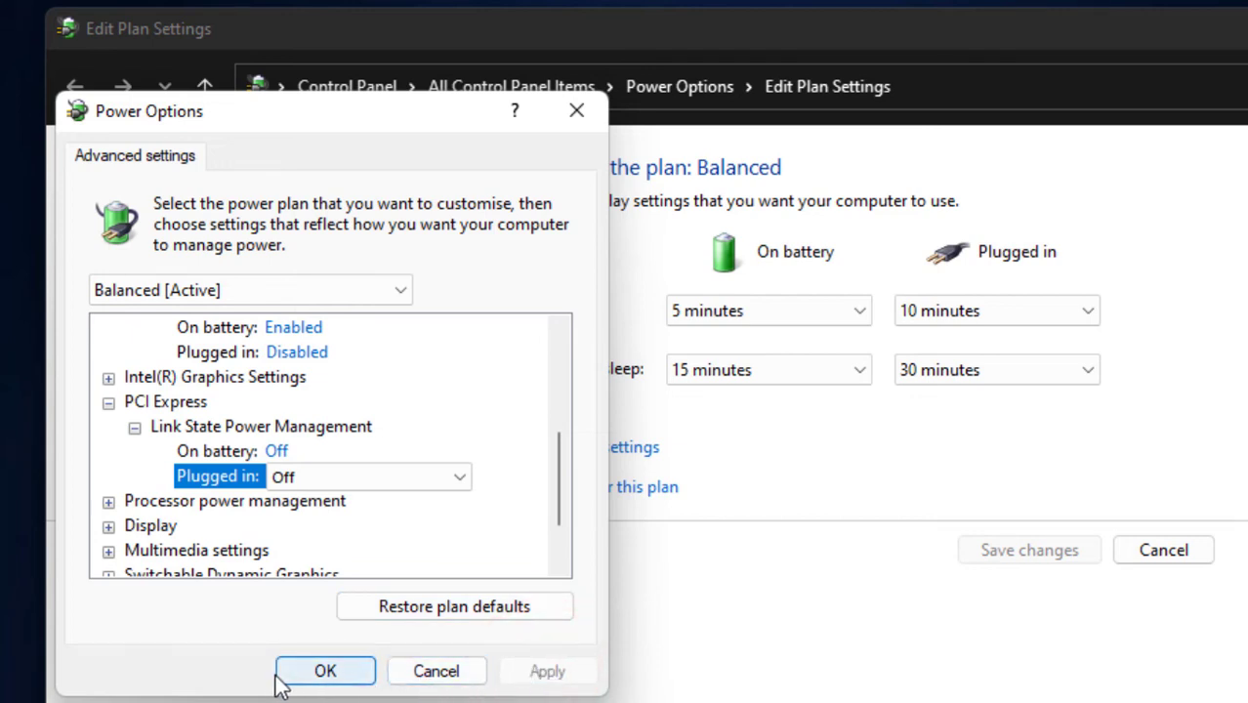
# - Confirm the power changes, close plan settings, and briefly open and close Settings
pyautogui.click(305, 674)
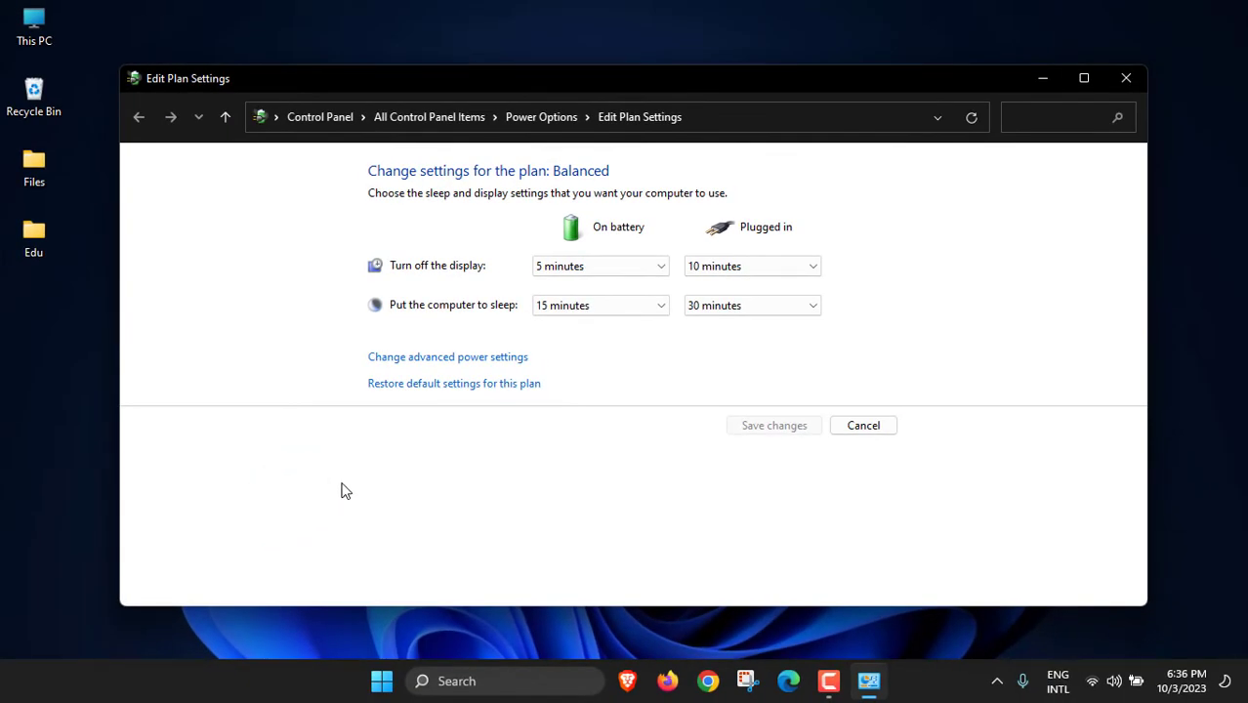
pyautogui.click(1125, 78)
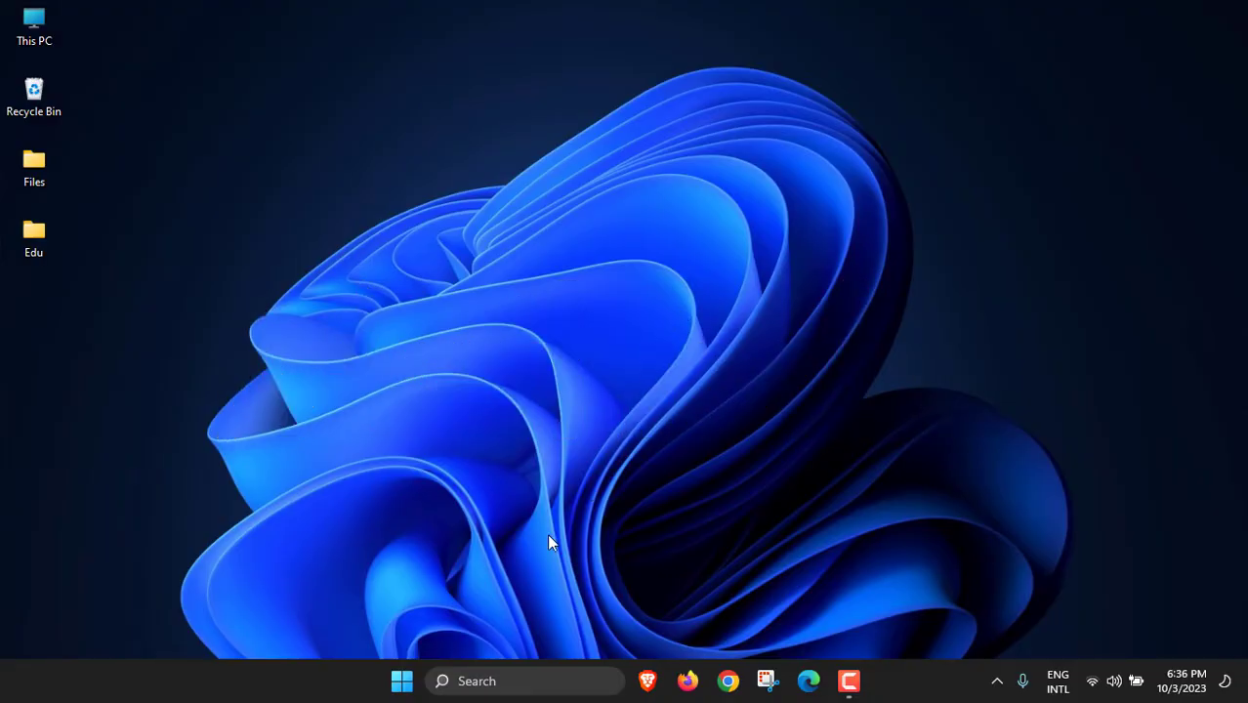
pyautogui.rightClick(401, 679)
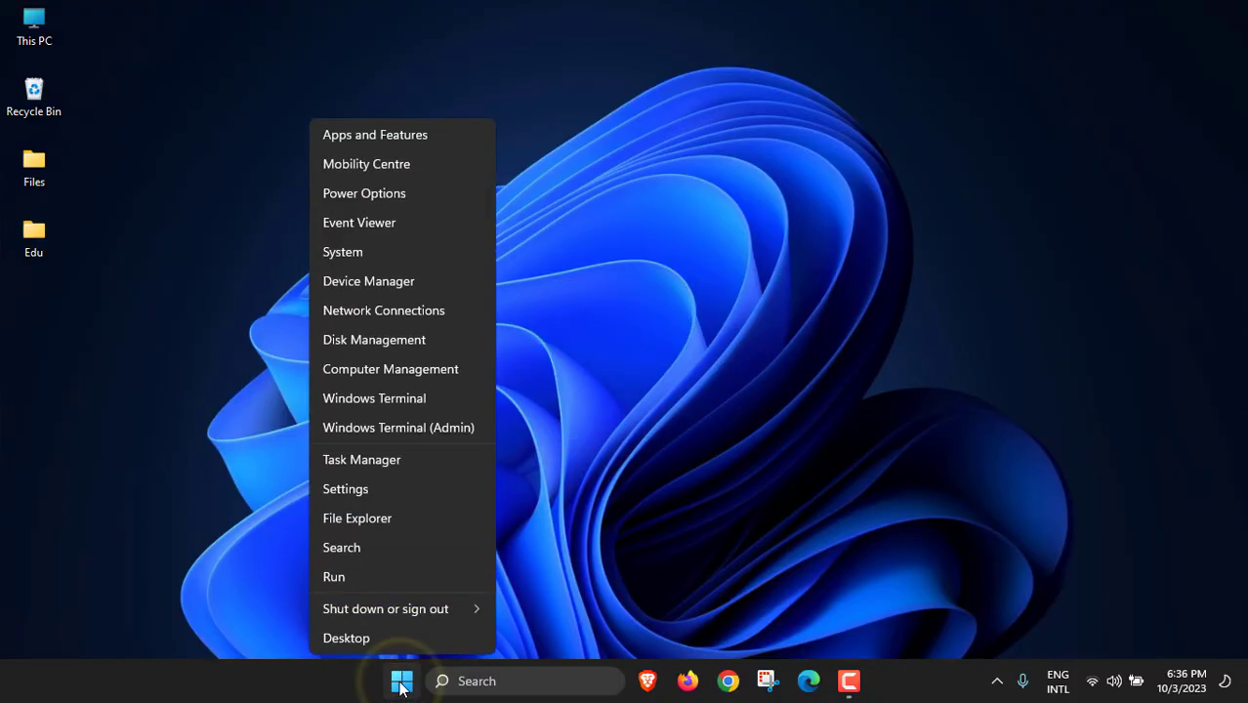
pyautogui.click(336, 479)
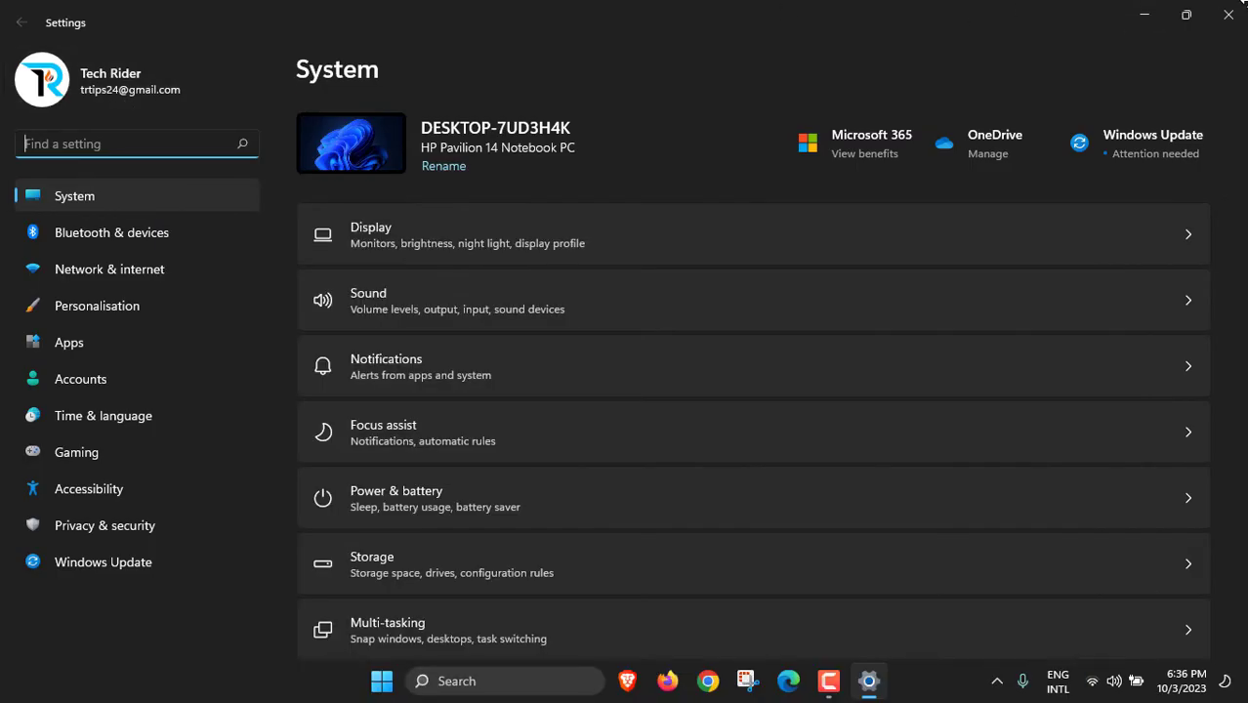
pyautogui.click(1229, 15)
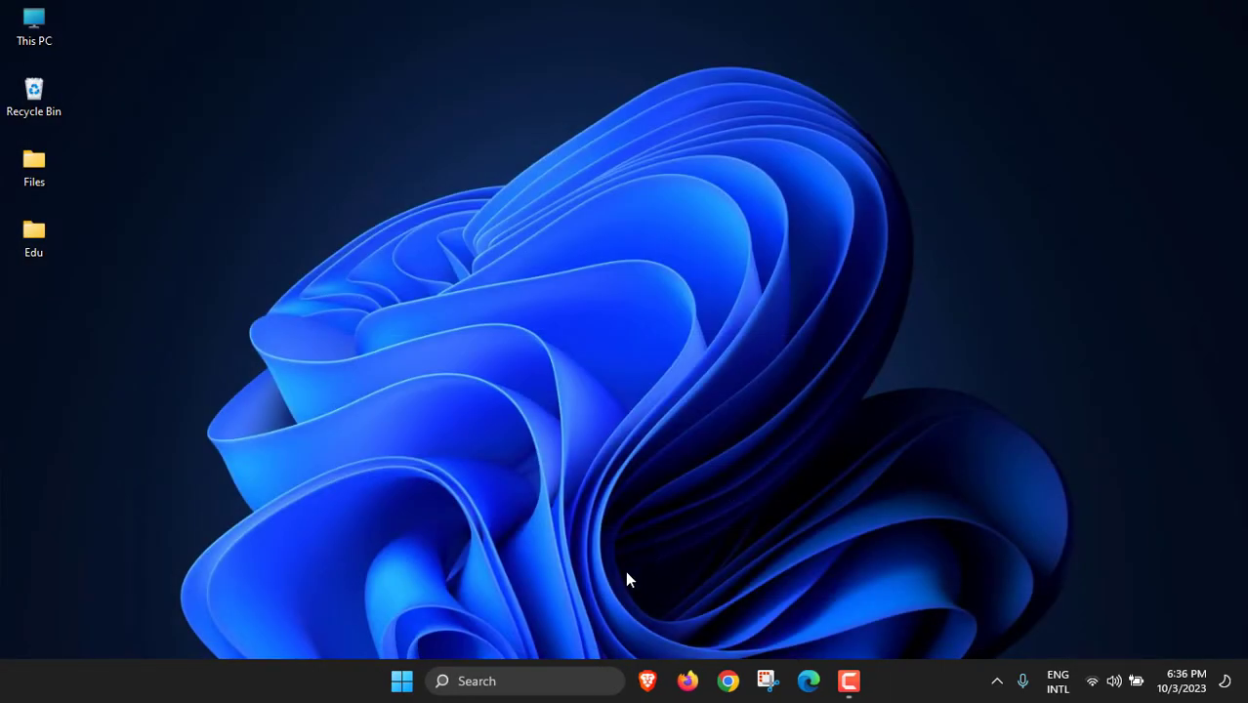
# - Search for and launch Device Manager
pyautogui.click(518, 681)
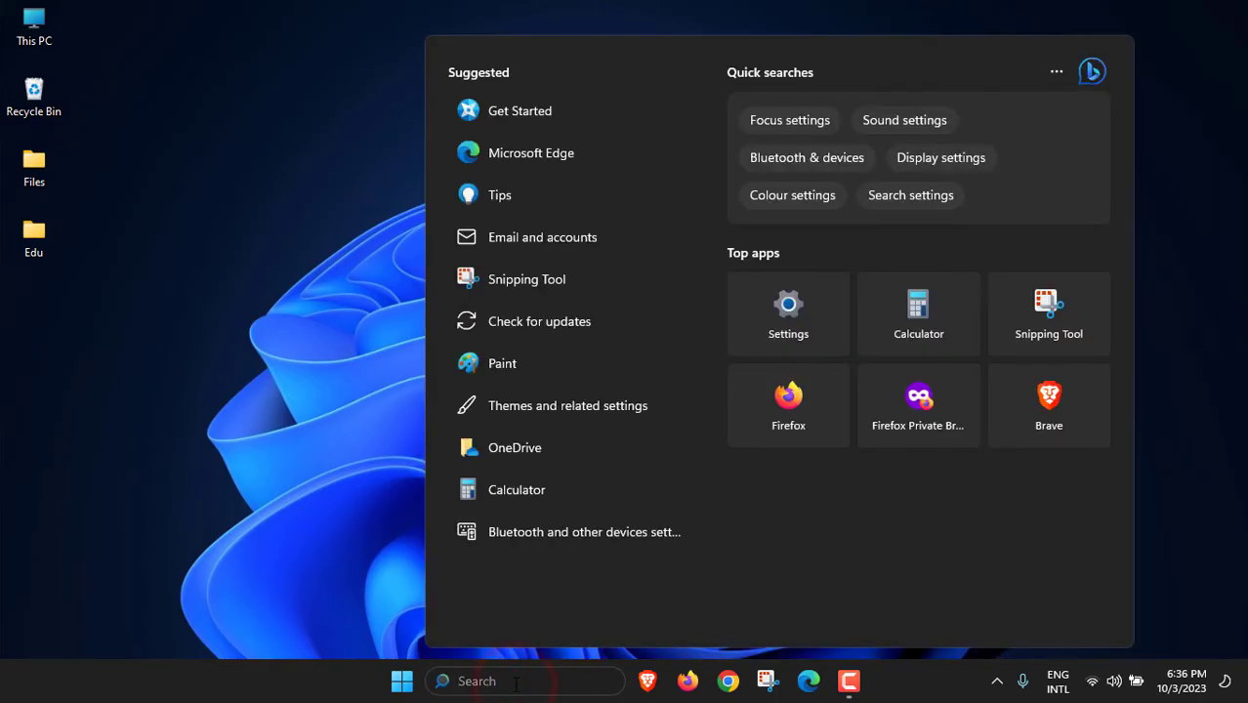
pyautogui.write('device manager')
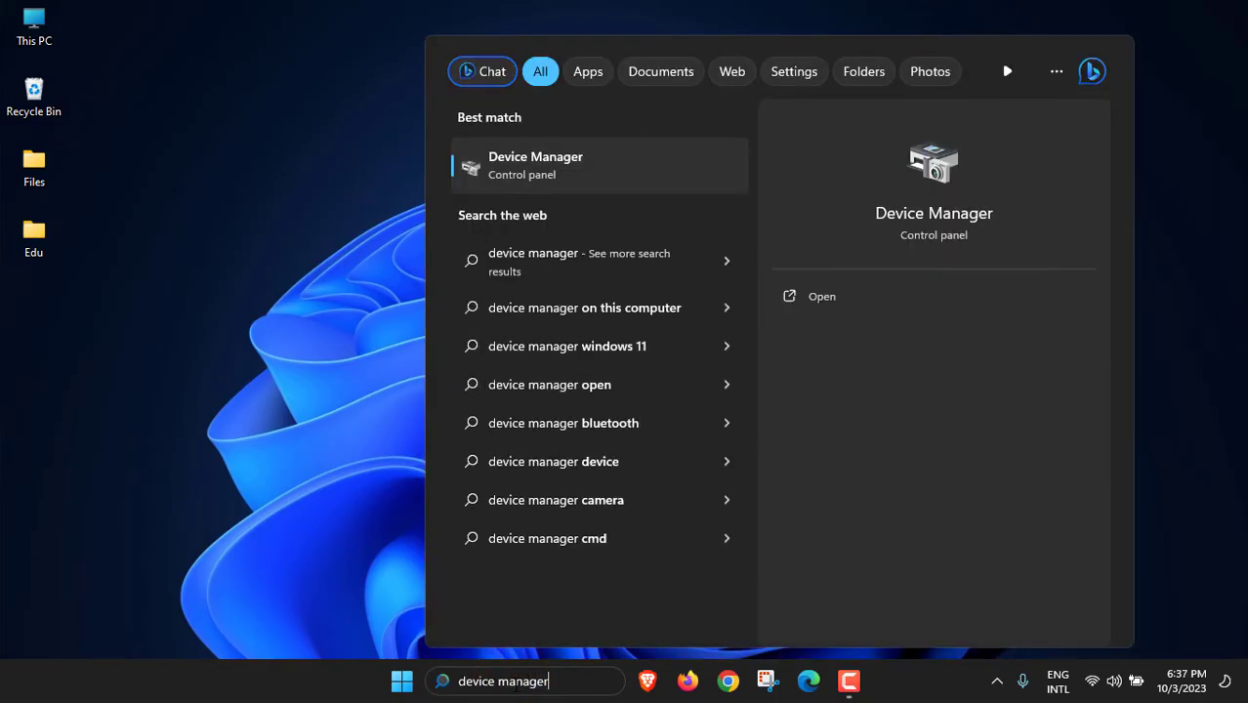
pyautogui.click(489, 173)
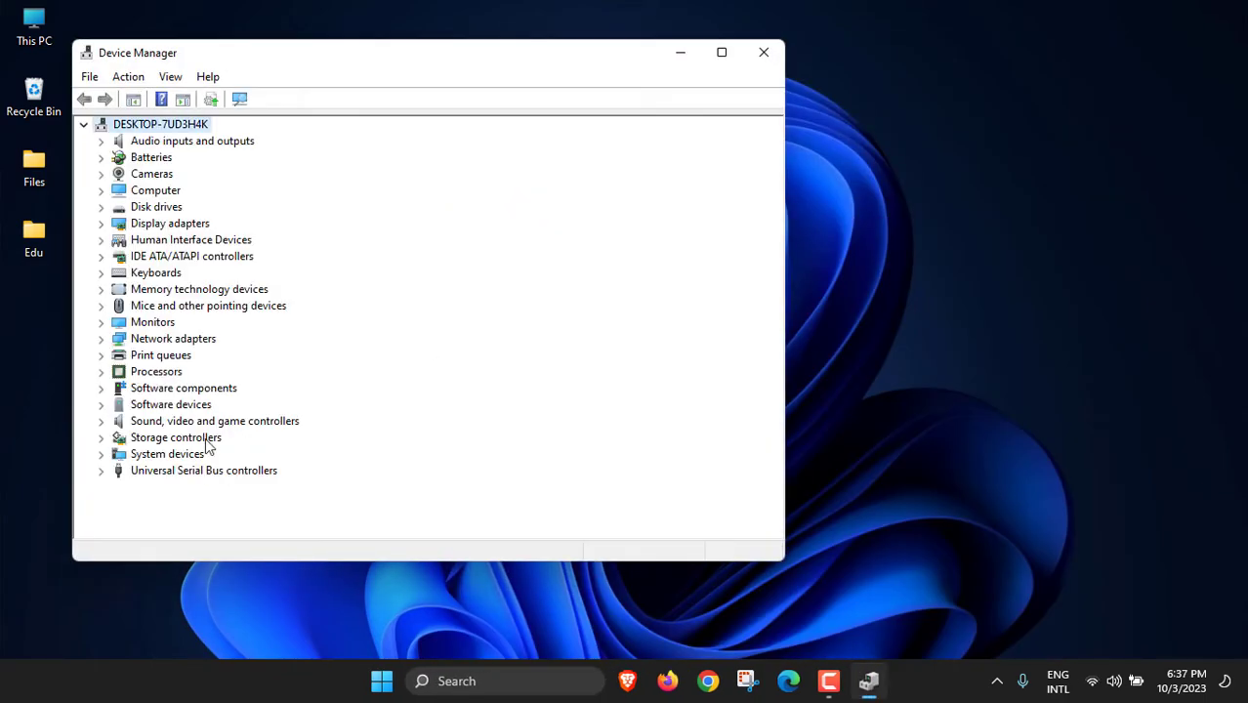
# - Stop Windows turning off the Intel(R) Management Engine Interface to save power
pyautogui.click(101, 455)
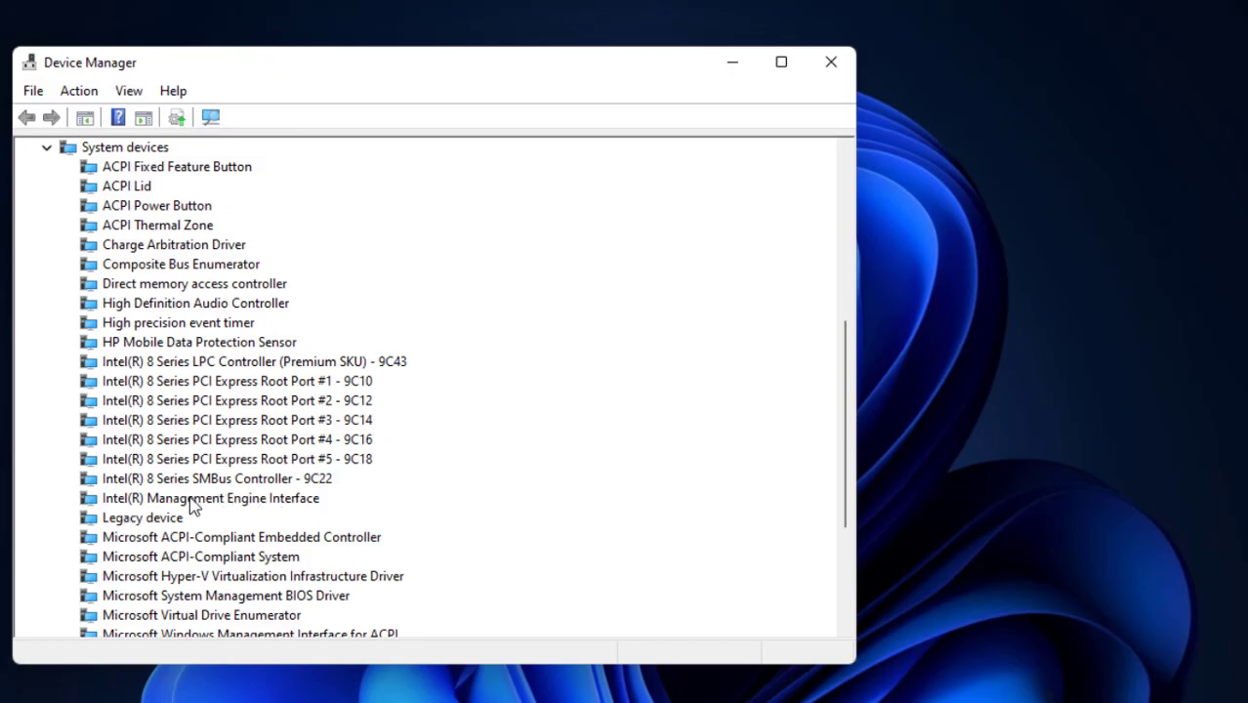
pyautogui.click(202, 502)
pyautogui.rightClick(203, 502)
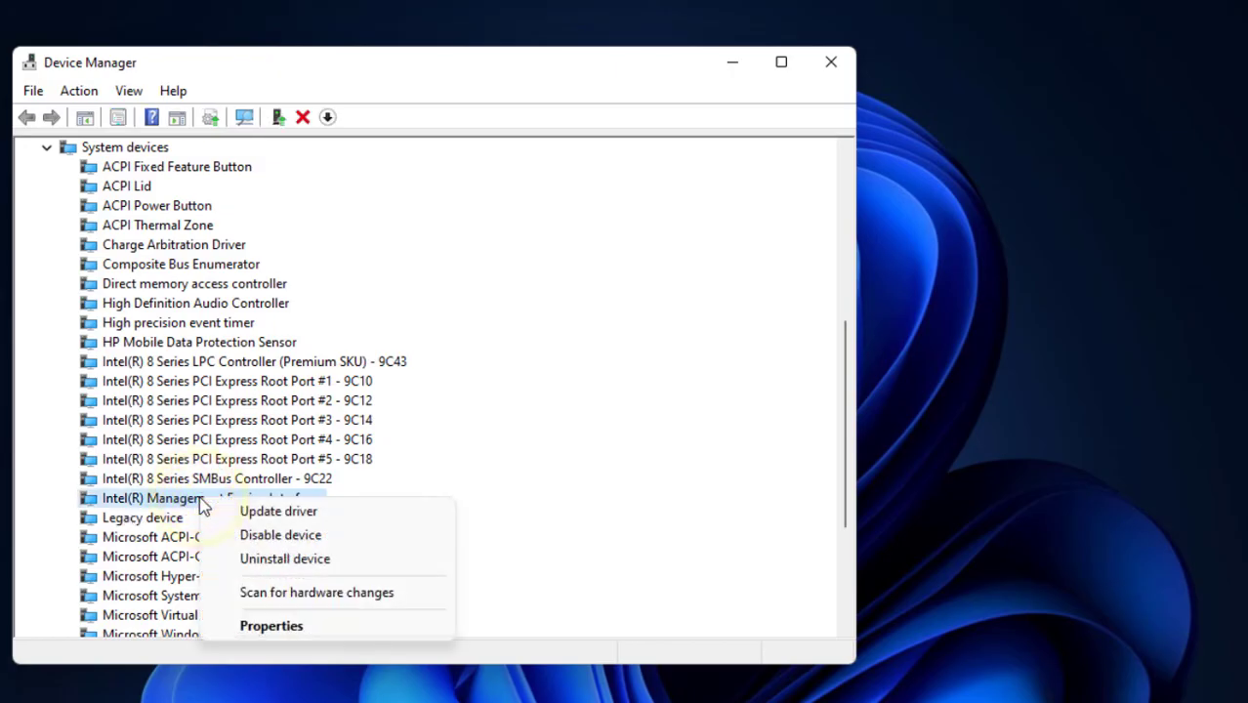
pyautogui.click(250, 626)
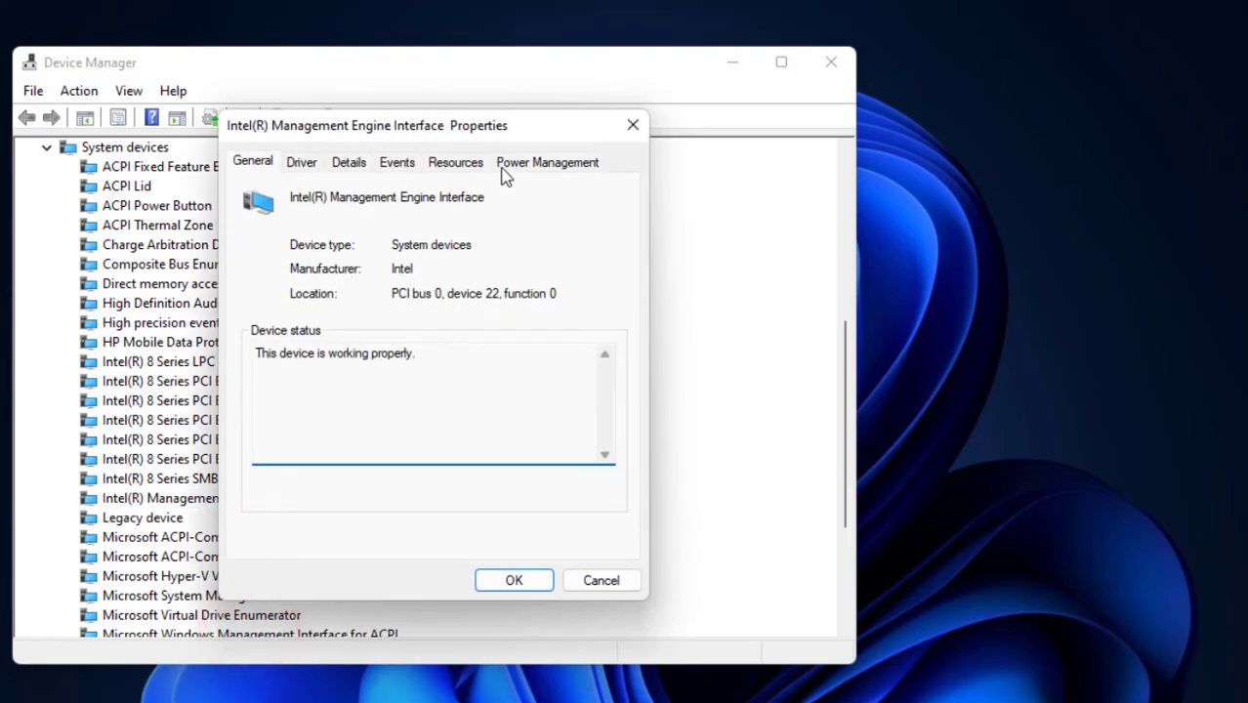
pyautogui.click(553, 164)
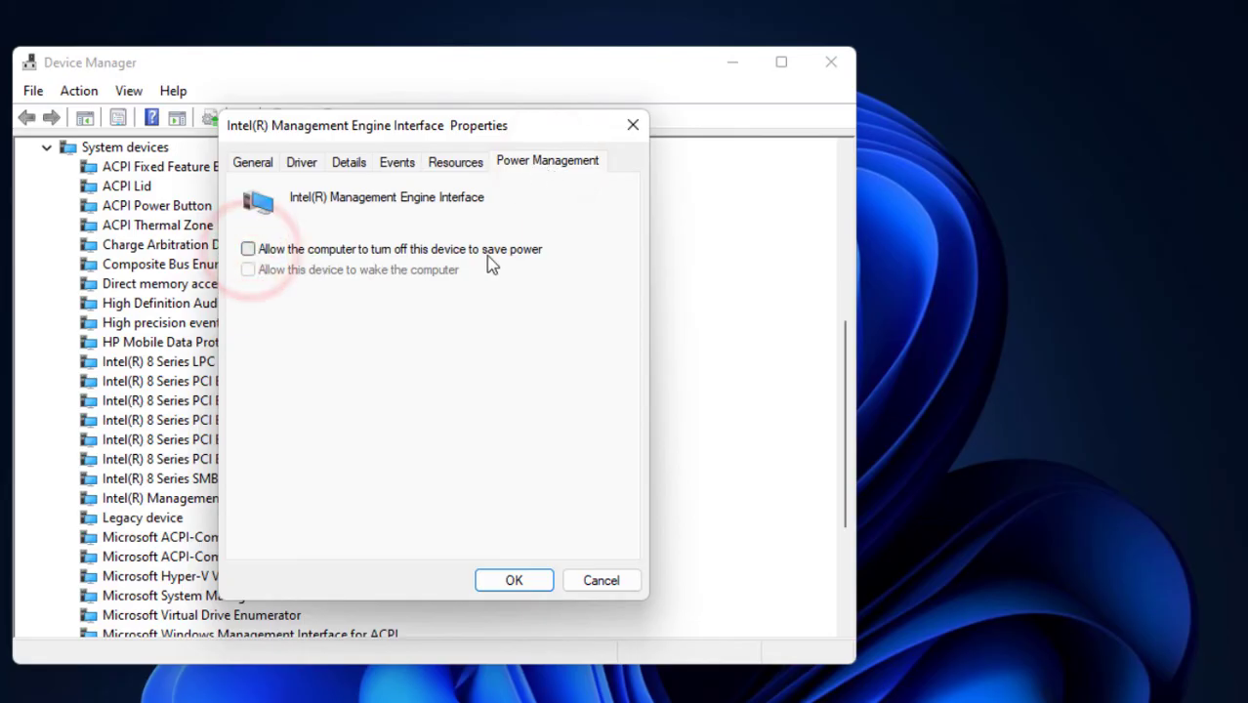
pyautogui.click(517, 582)
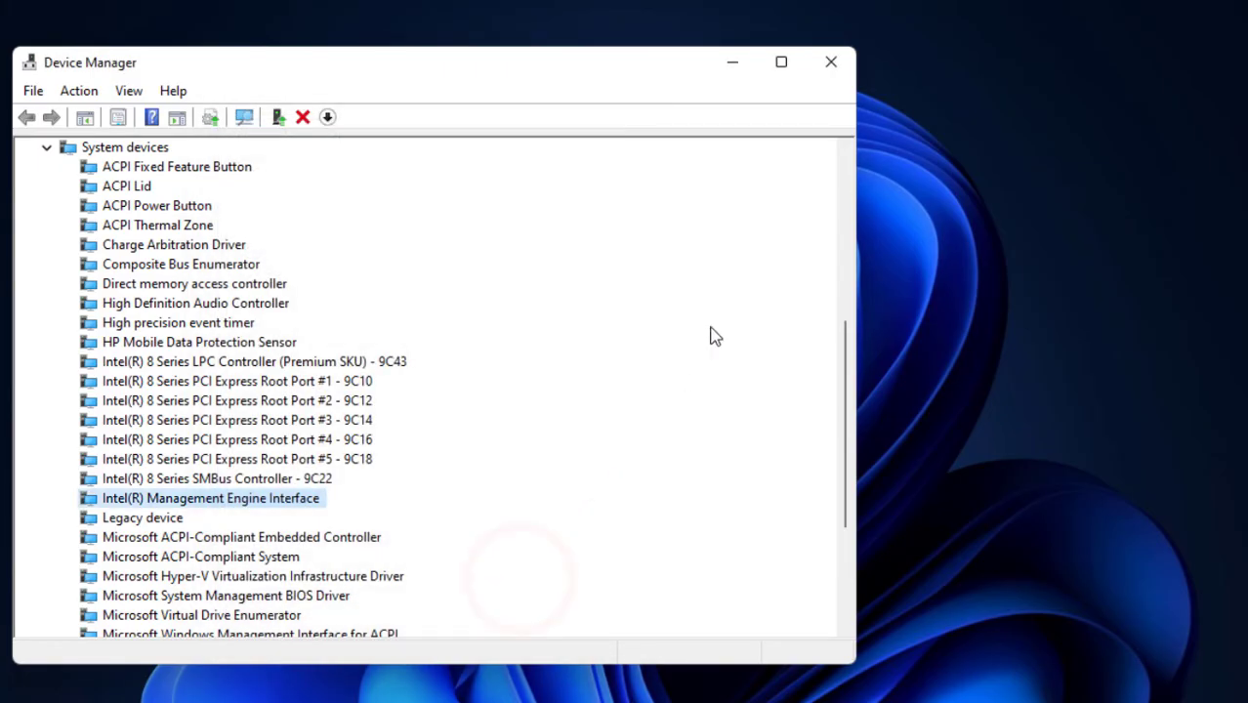
# - Close Device Manager and open the Balanced plan's Edit Plan Settings via 'edit power plan'
pyautogui.click(830, 62)
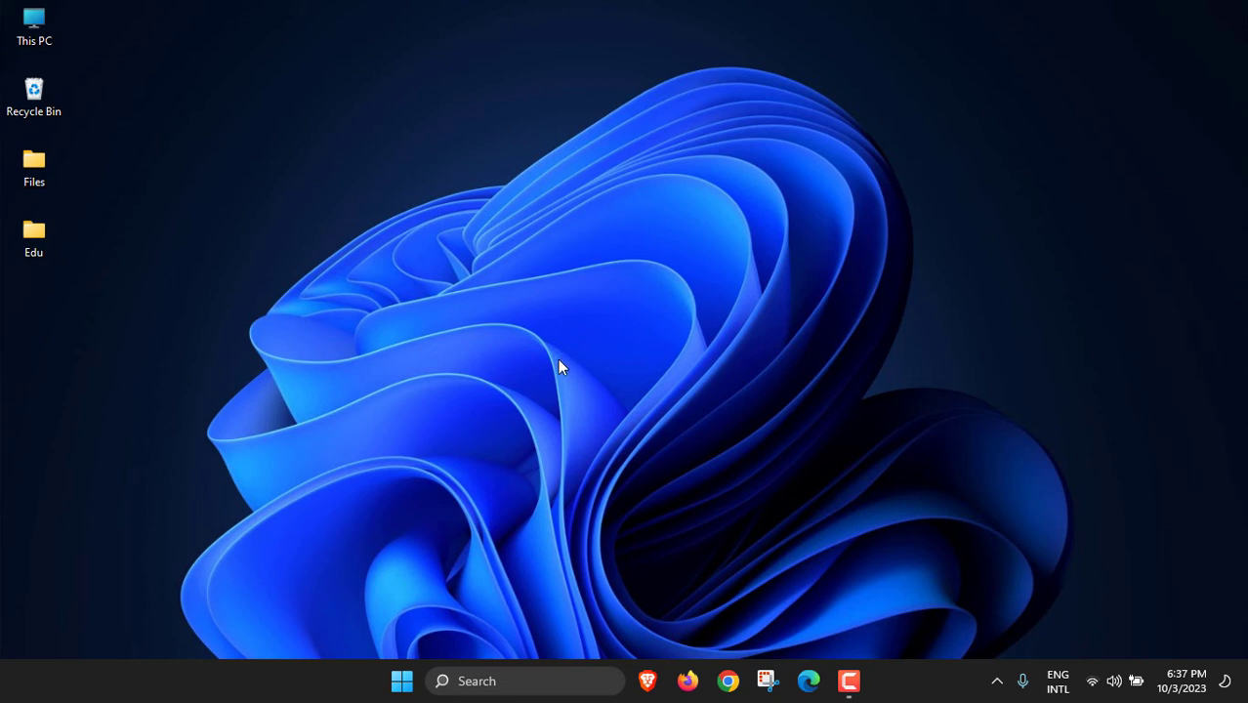
pyautogui.click(539, 684)
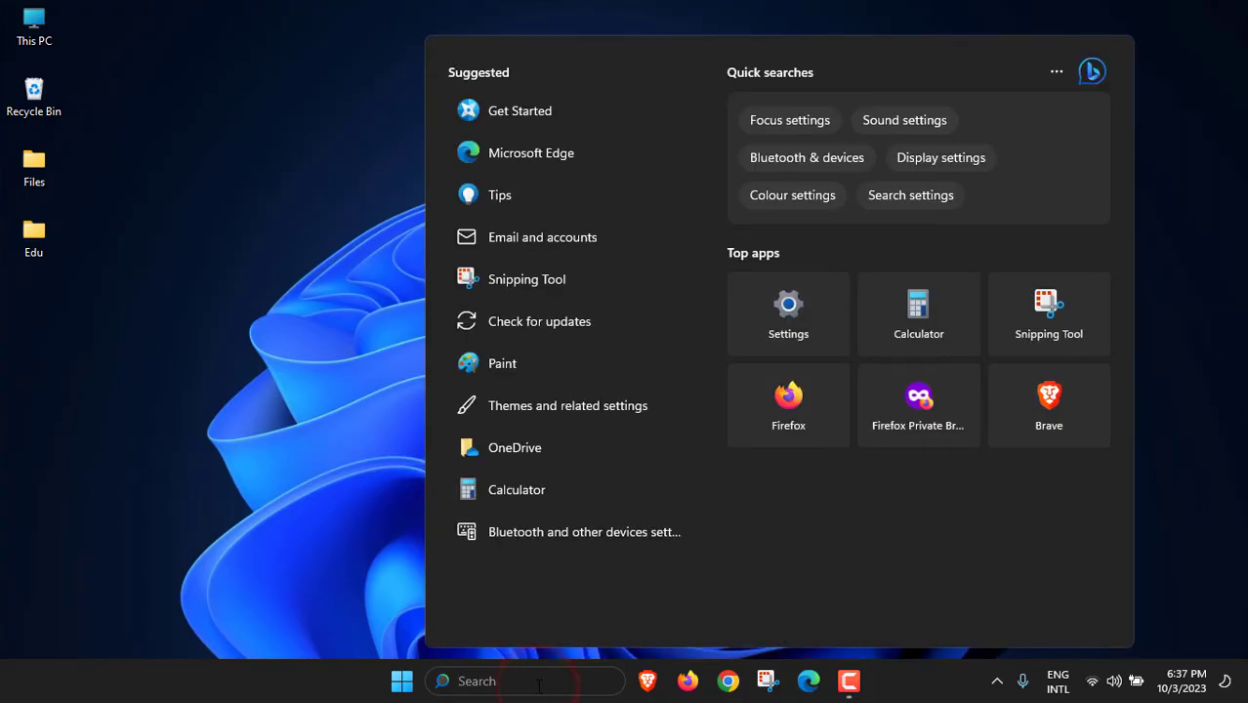
pyautogui.write('edit power plan')
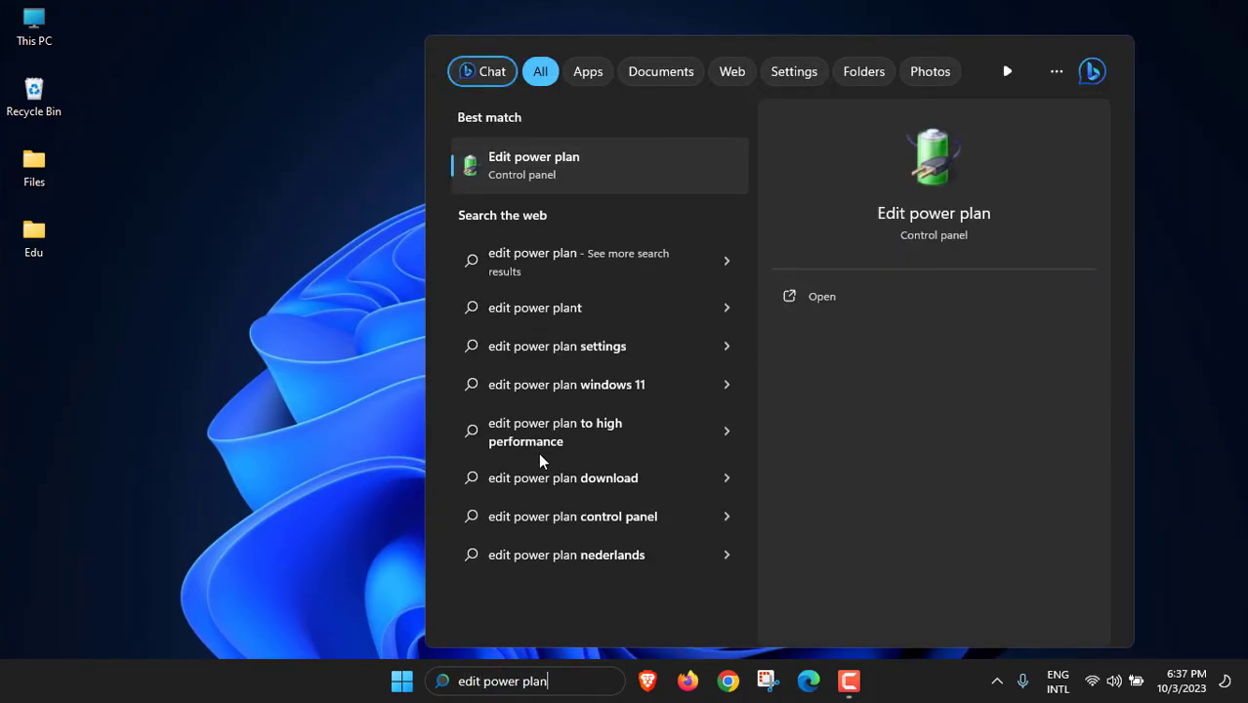
pyautogui.click(534, 164)
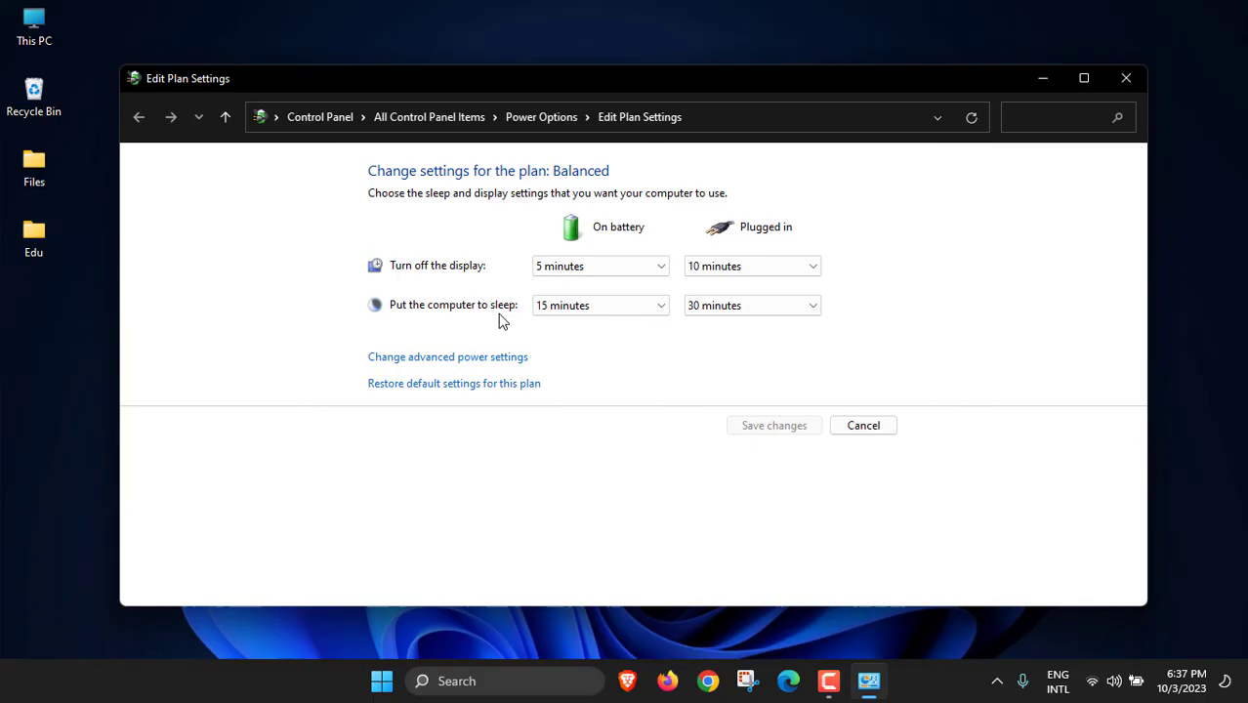
# - Set sleep to Never on battery and plugged in, save, and close the window
pyautogui.click(577, 305)
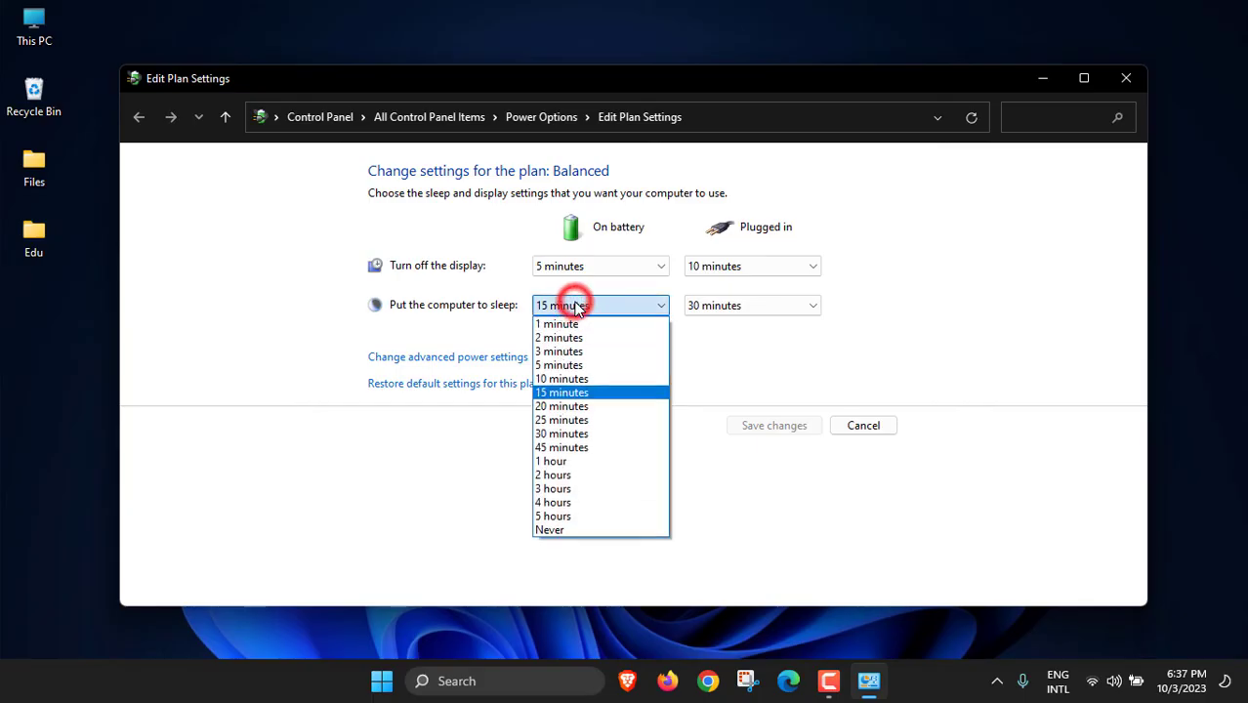
pyautogui.click(571, 529)
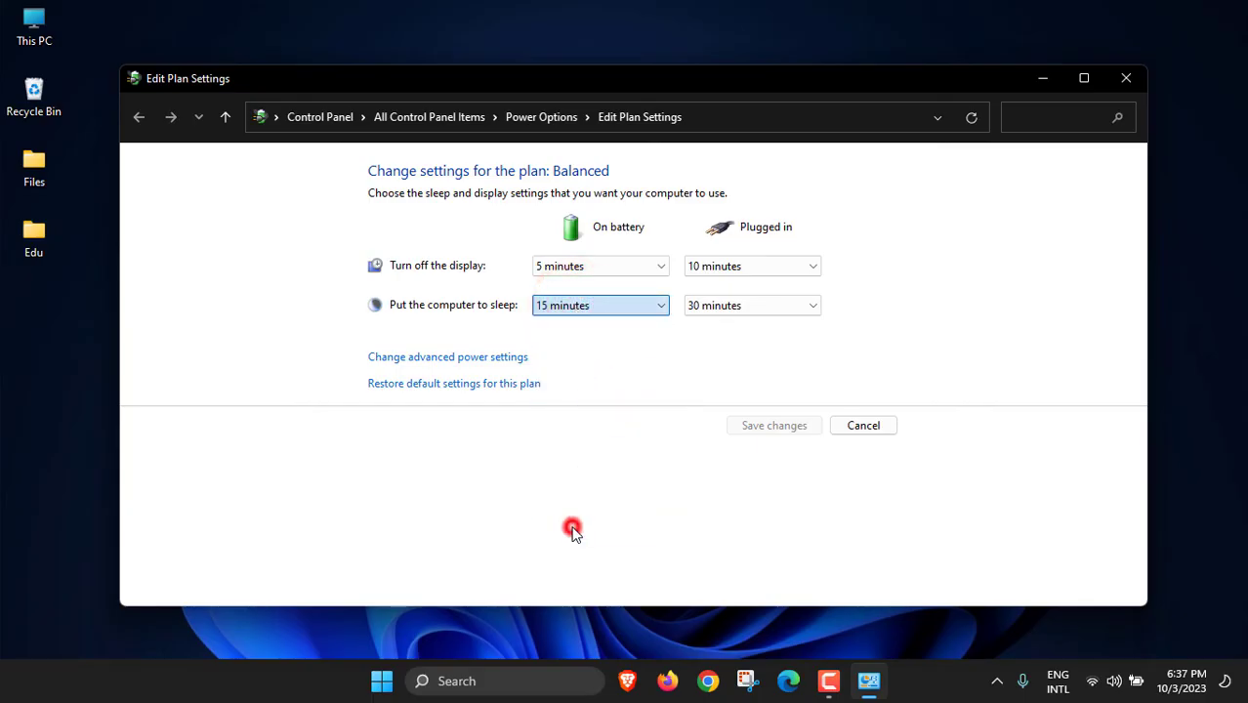
pyautogui.click(740, 309)
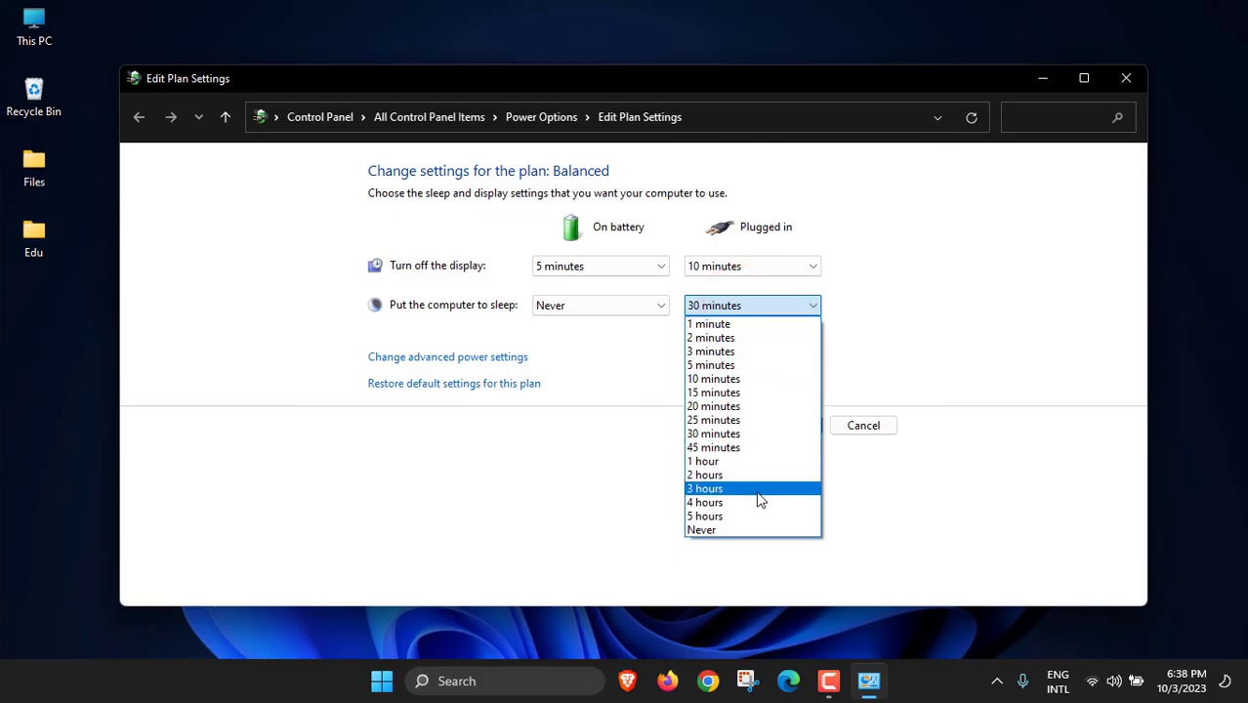
pyautogui.click(741, 529)
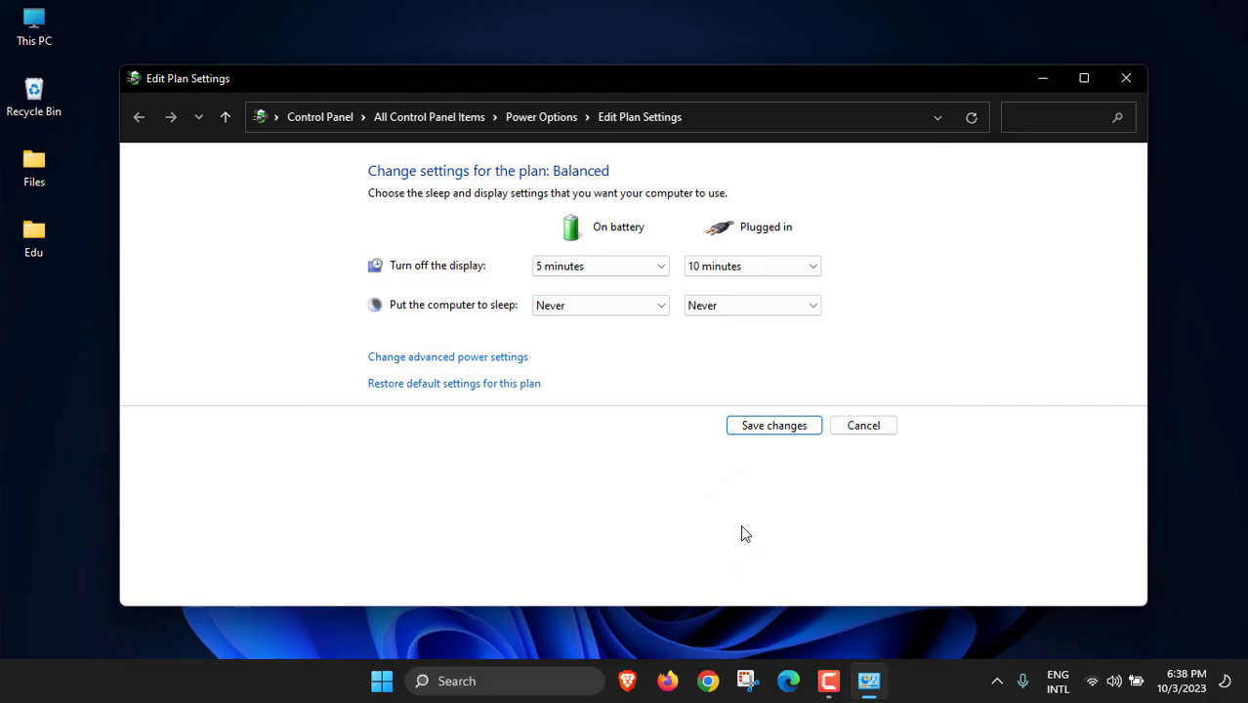
pyautogui.click(765, 429)
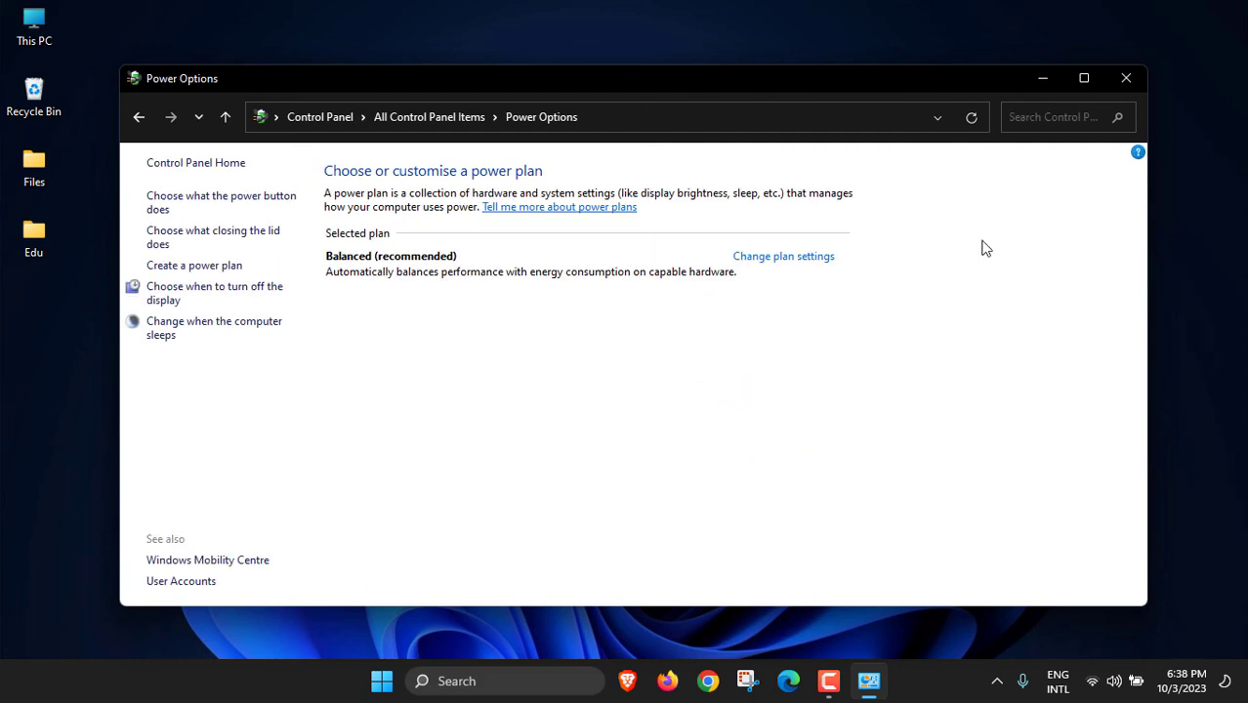
pyautogui.click(1119, 80)
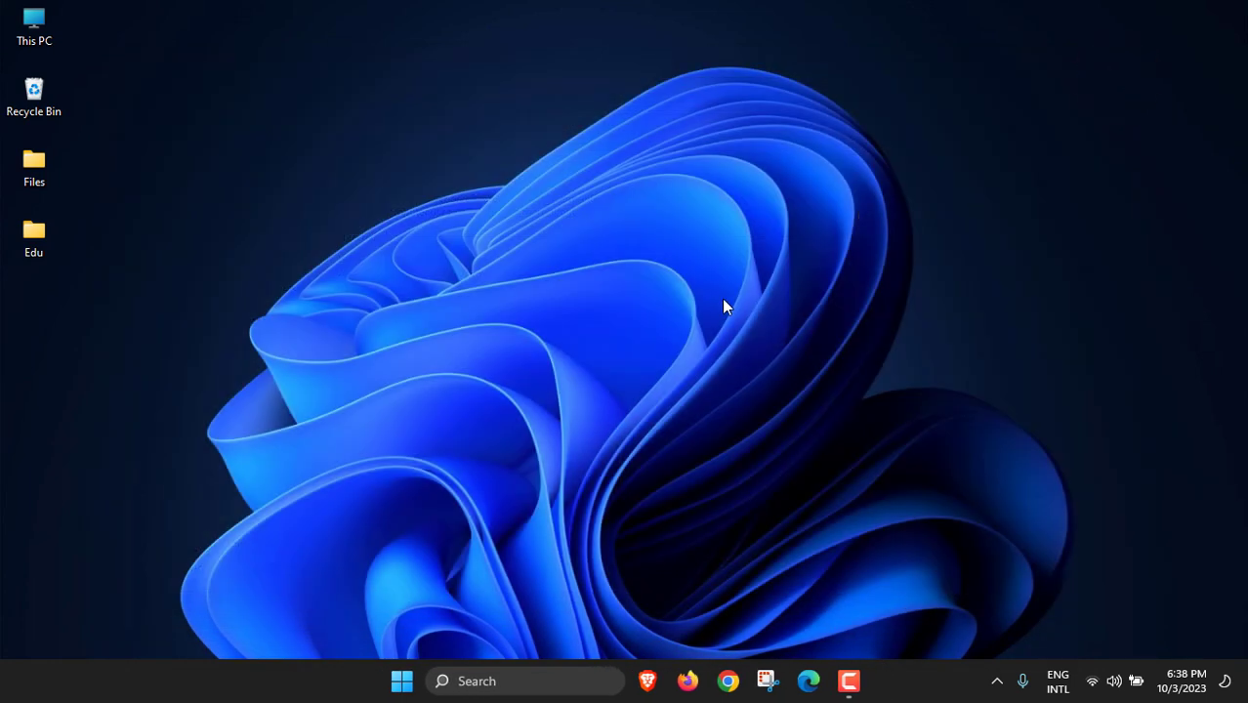